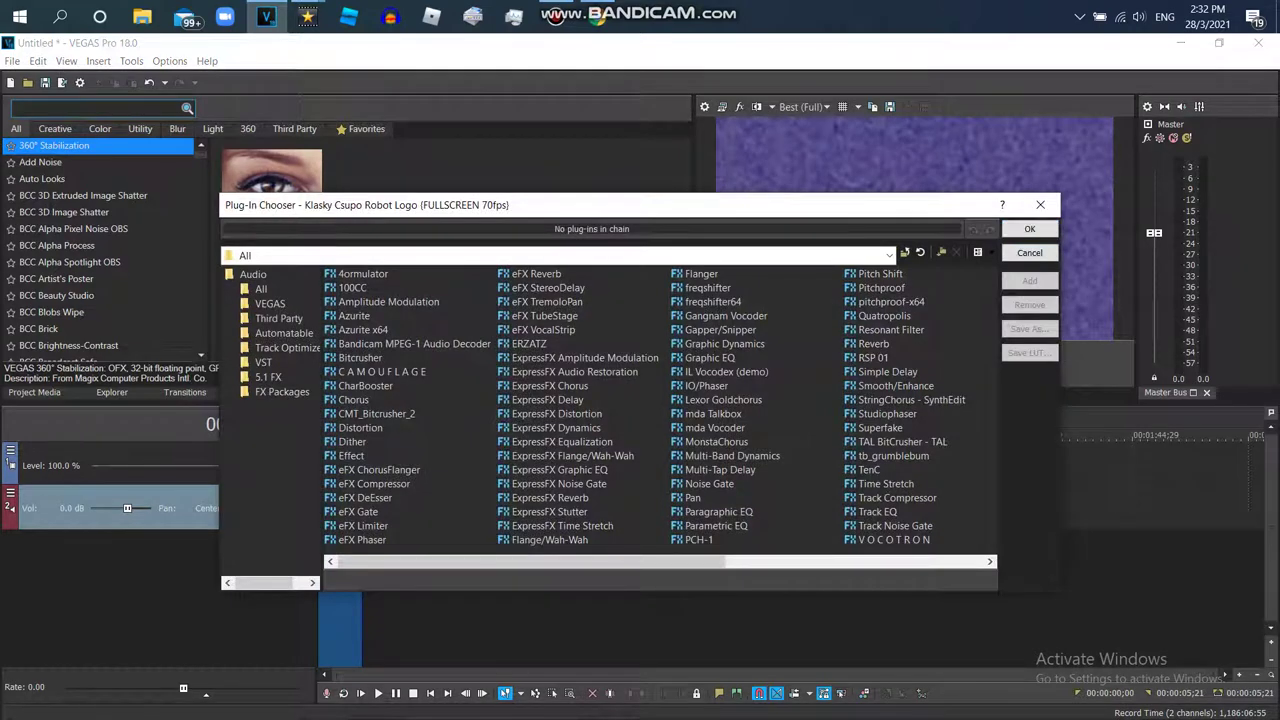
Step: Add the 4ormulator effect to the Klasky Csupo Robot Logo audio event and set its program dial to 2
double_click(363, 274)
key(Return)
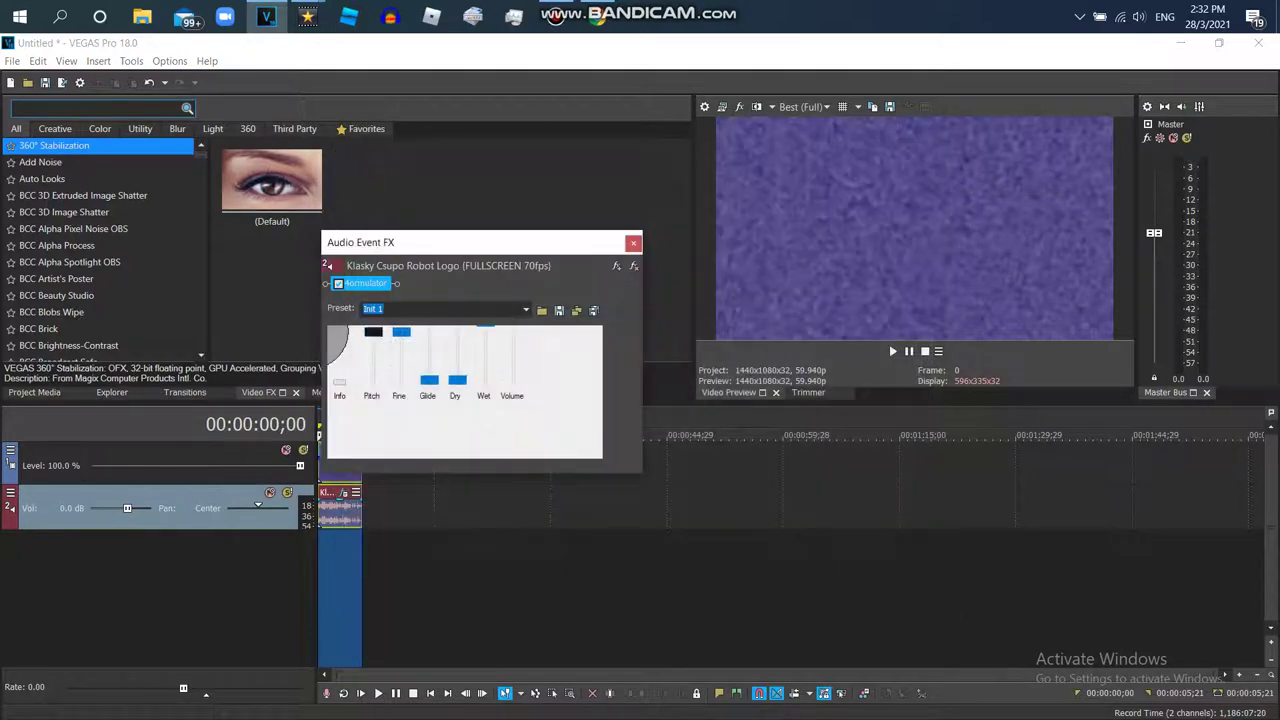
drag(400, 243, 273, 63)
click(343, 492)
click(343, 492)
click(343, 492)
drag(161, 149, 167, 151)
Step: Examine the 4ormulator editor for effect 2 while playing back the clip, and close the audio effect windows
click(158, 230)
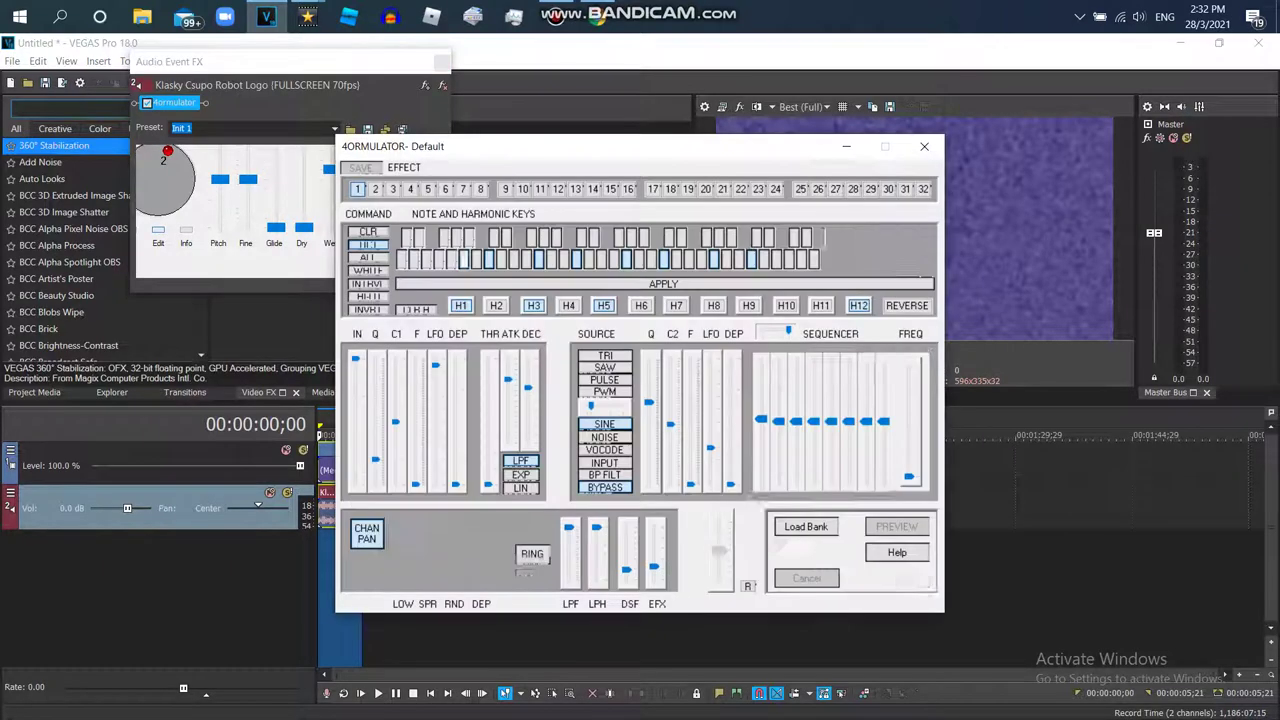
drag(778, 147, 572, 180)
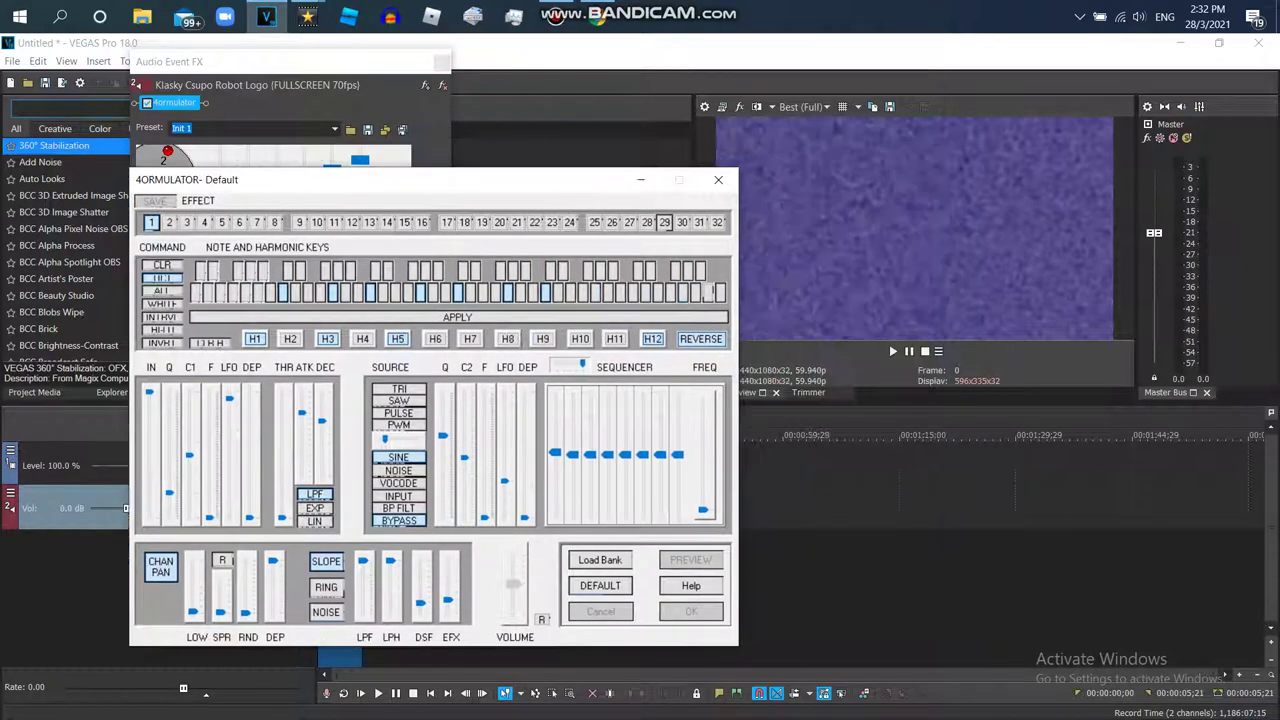
key(space)
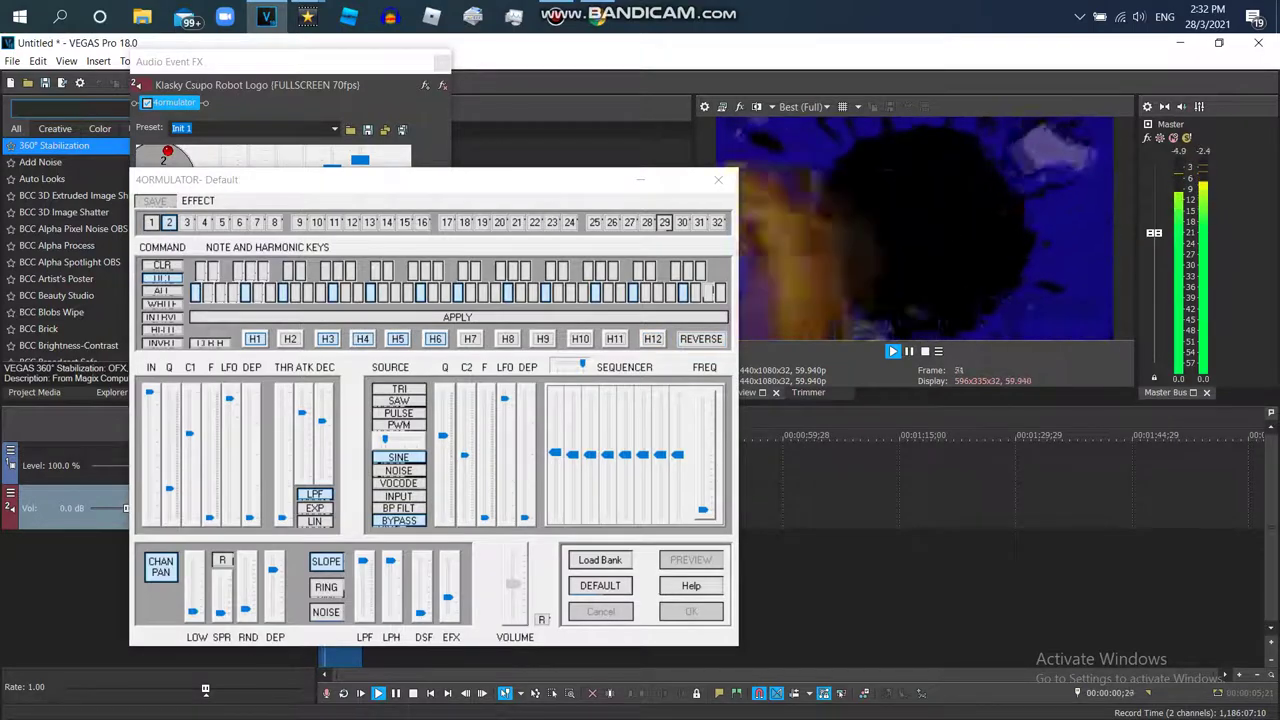
click(718, 180)
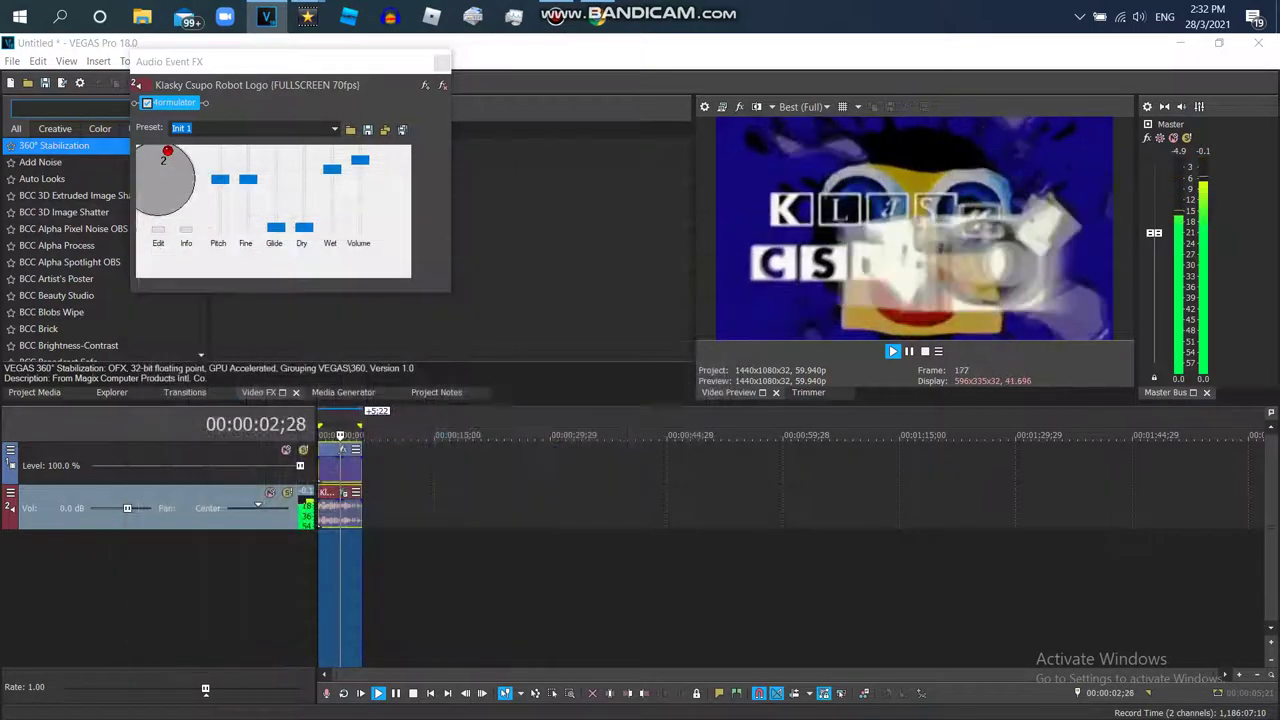
click(158, 230)
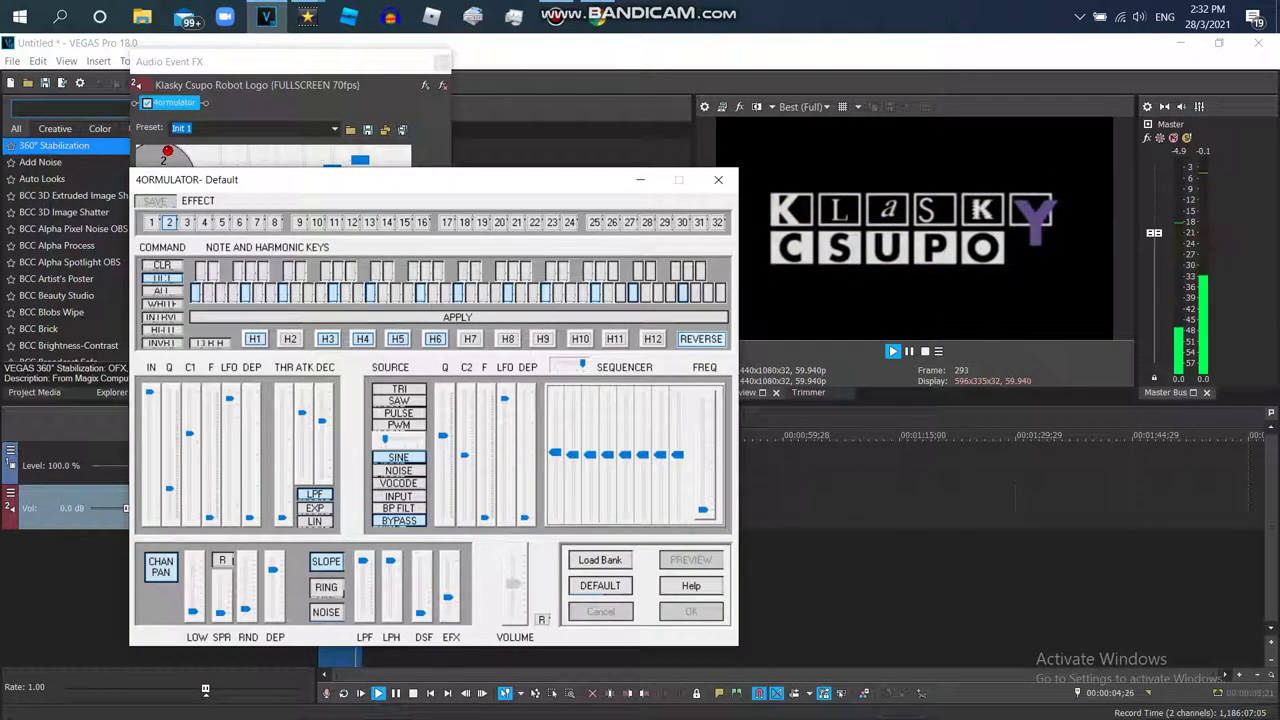
click(718, 180)
click(893, 352)
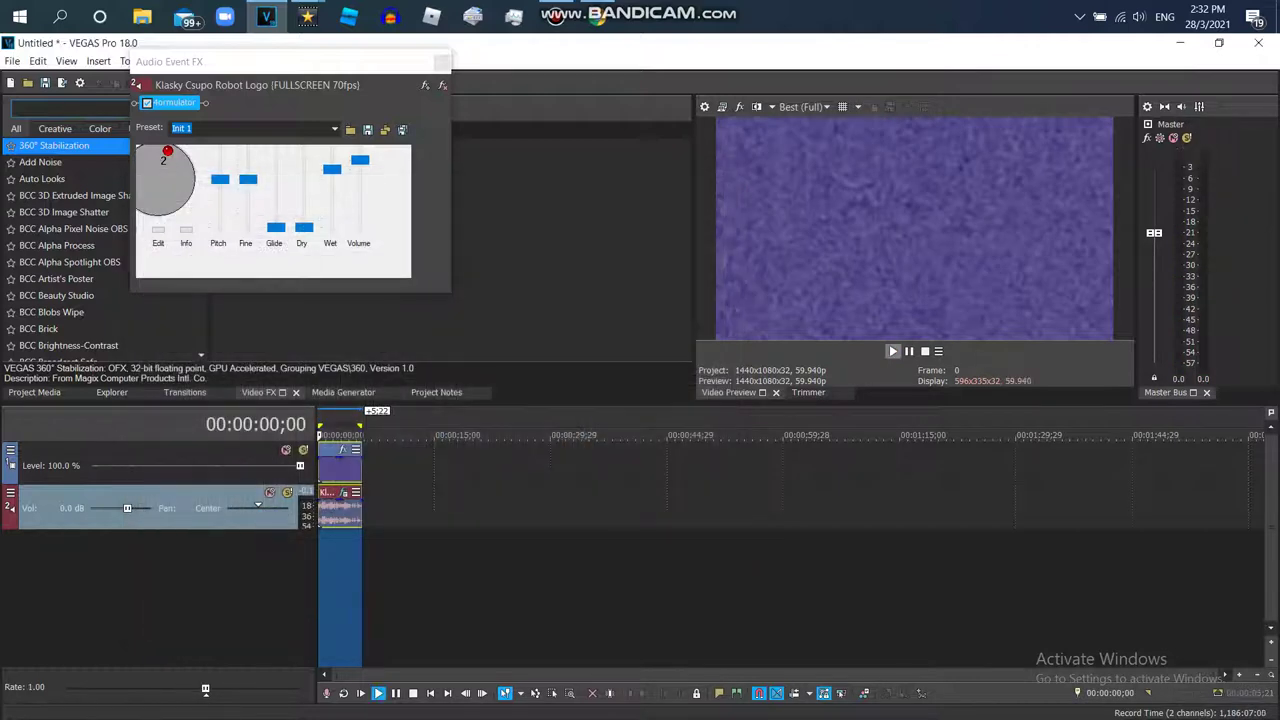
click(442, 62)
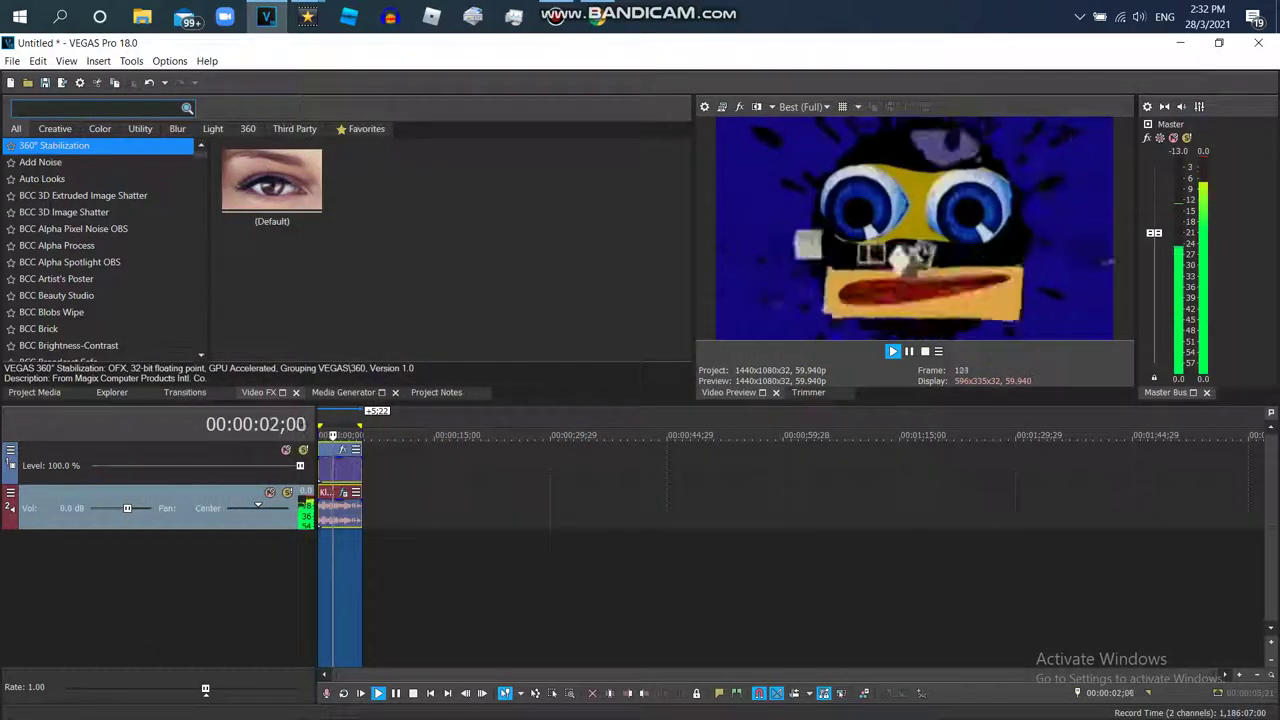
Step: Apply the Rotalumro4 V2 filter package to the video event
click(342, 450)
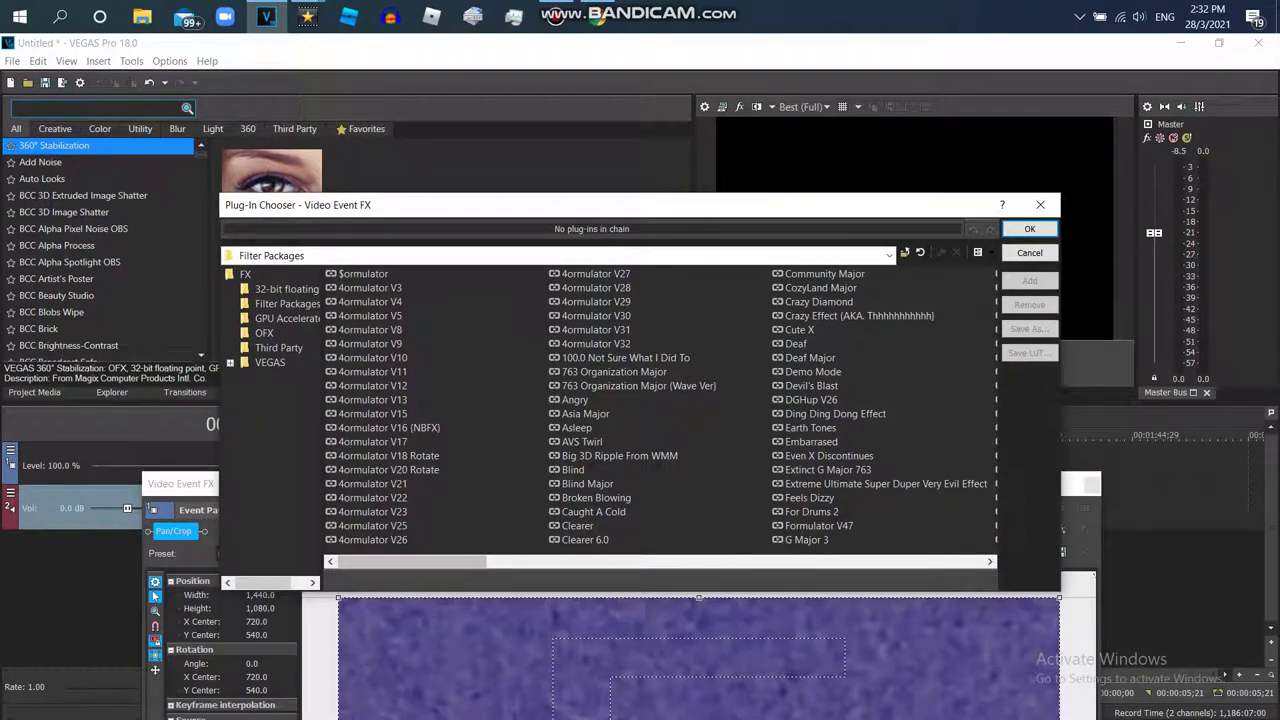
scroll(660, 405, right, 1)
scroll(660, 405, right, 8)
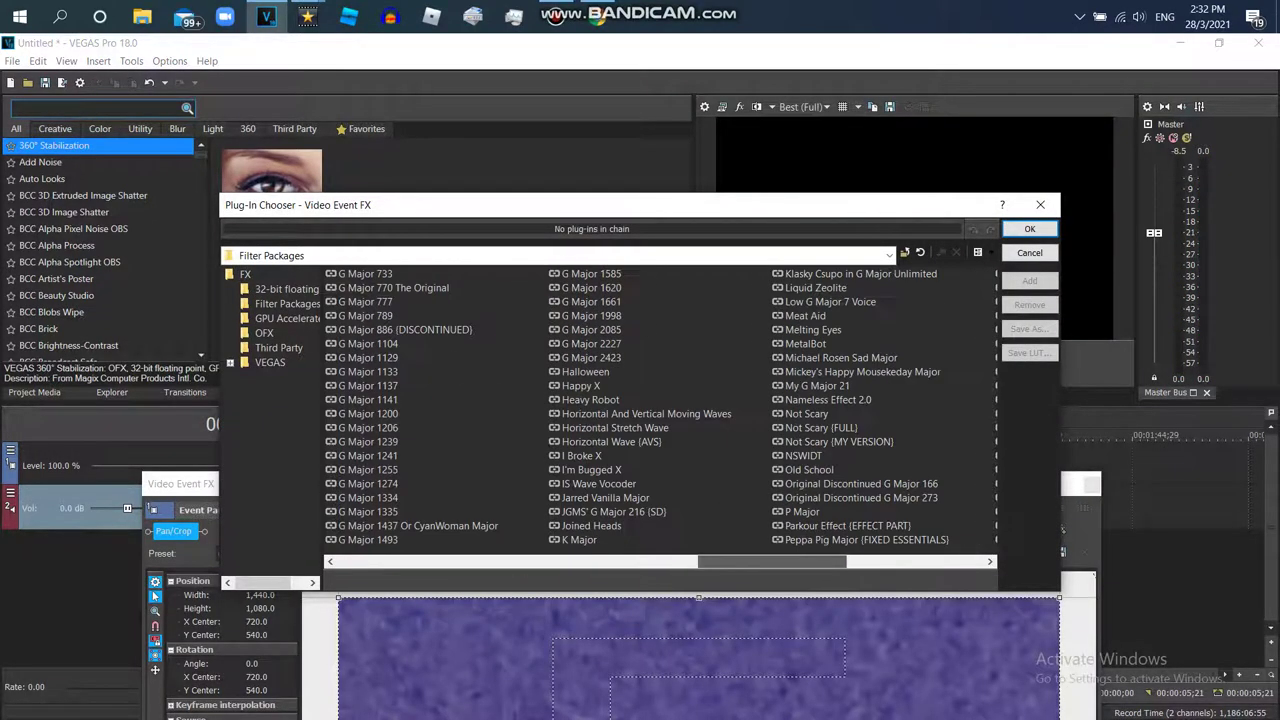
scroll(660, 405, left, 2)
double_click(818, 372)
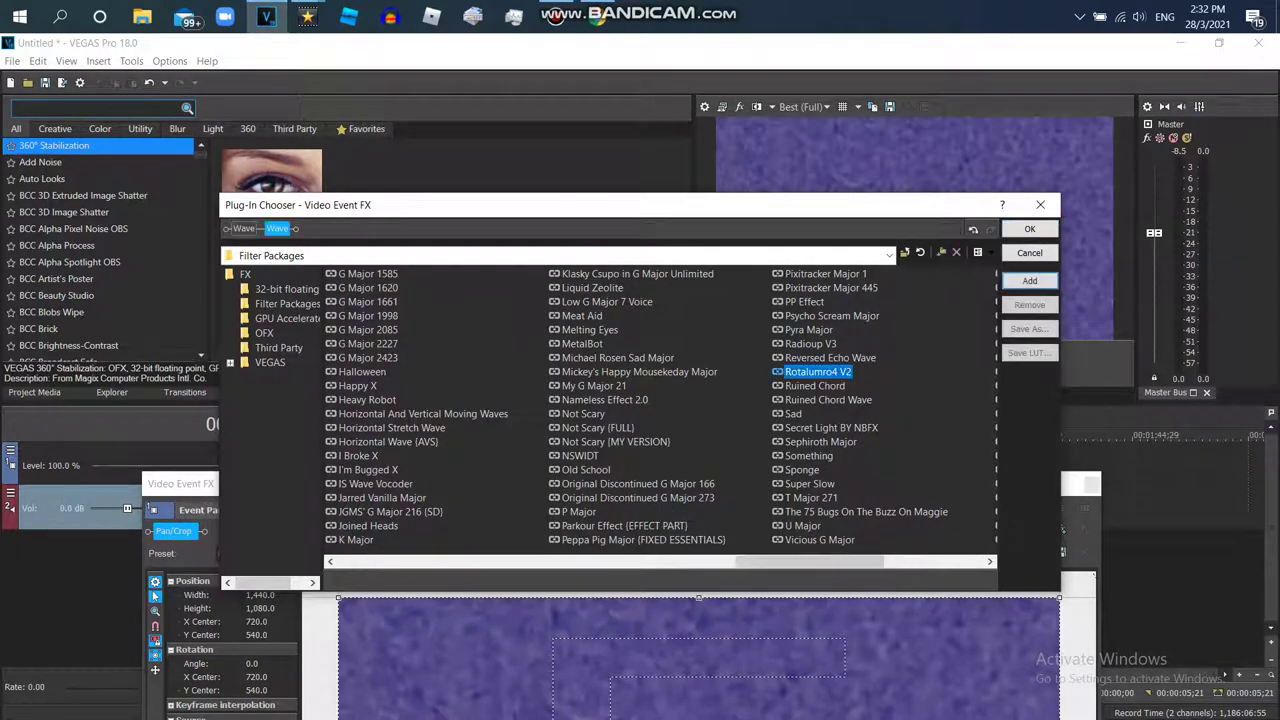
click(1029, 229)
Step: Preview the clip with the video effects, pause playback and show the second Wave effect's settings
key(space)
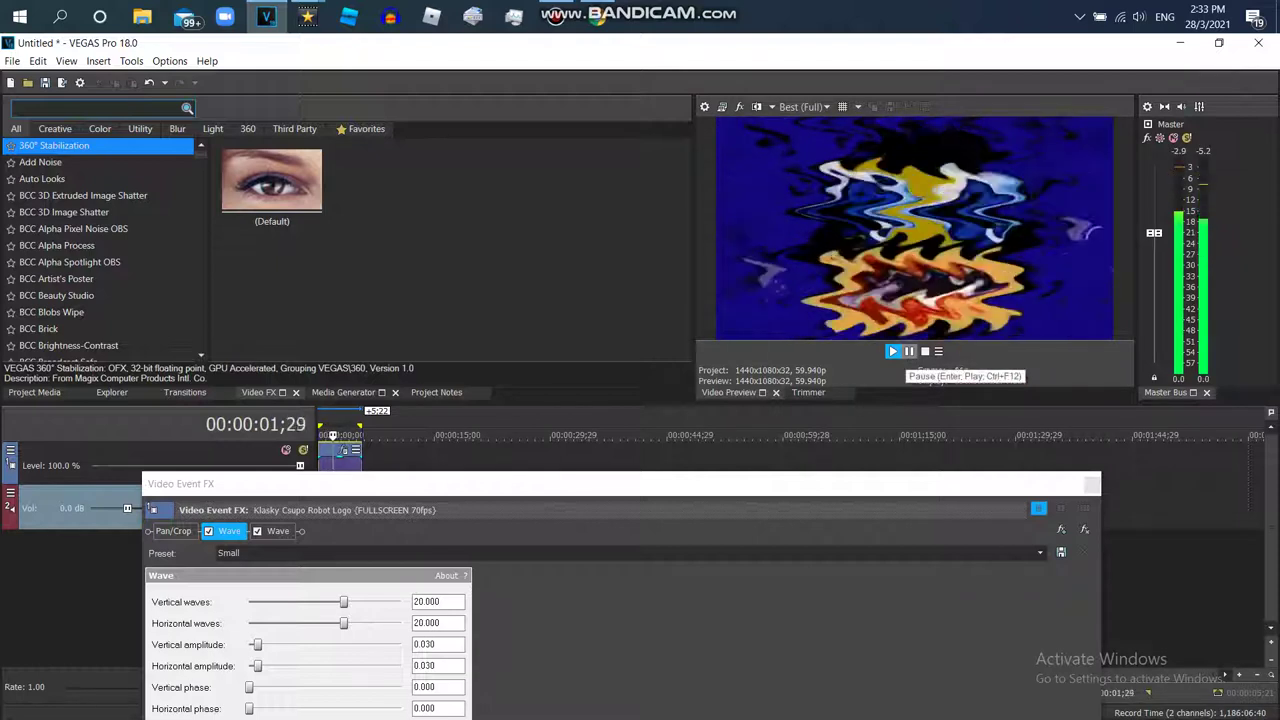
click(909, 351)
click(278, 532)
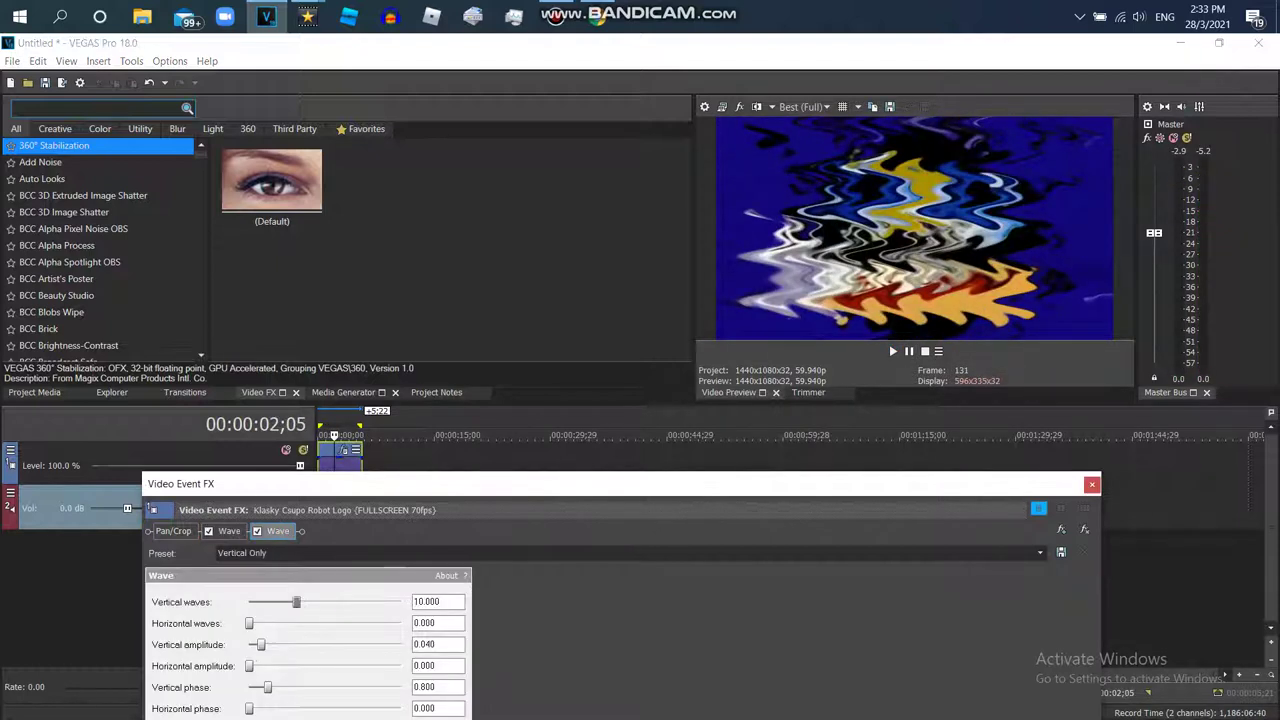
Step: Switch to YouTube Studio in Chrome, mark the draft upload as not made for kids and allow all comments
click(307, 16)
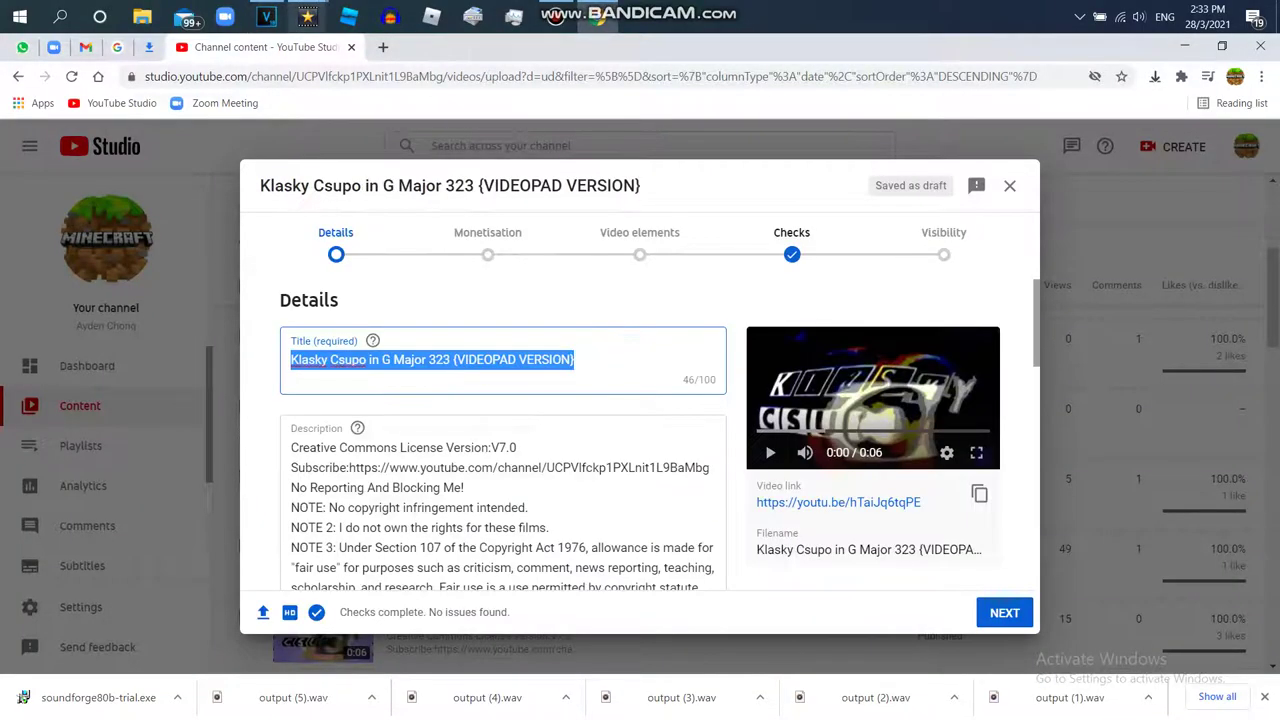
scroll(500, 435, down, 8)
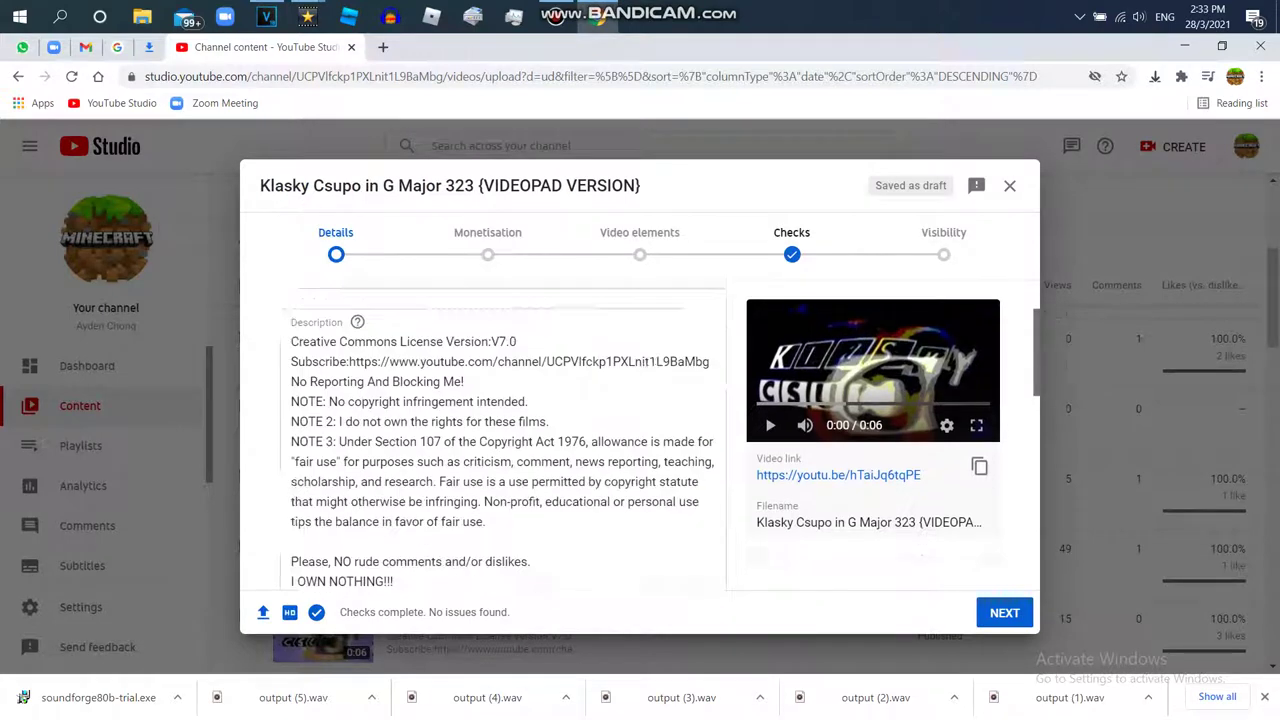
click(388, 302)
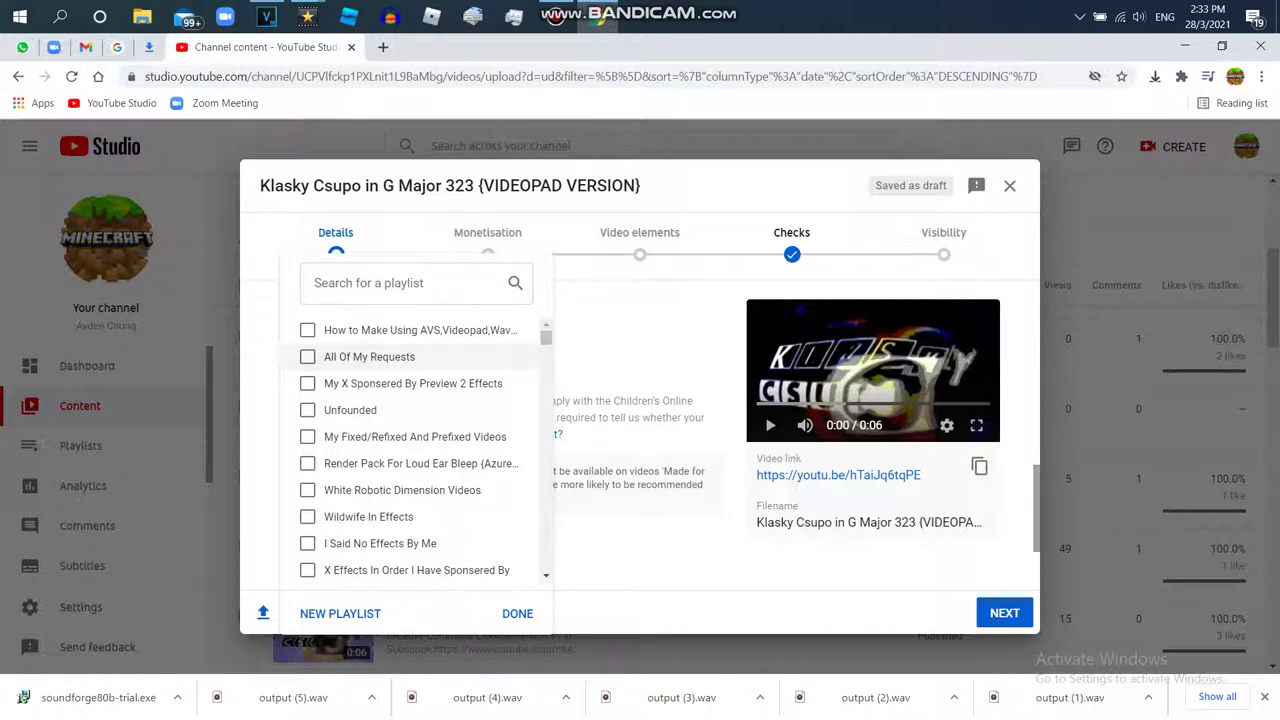
click(517, 613)
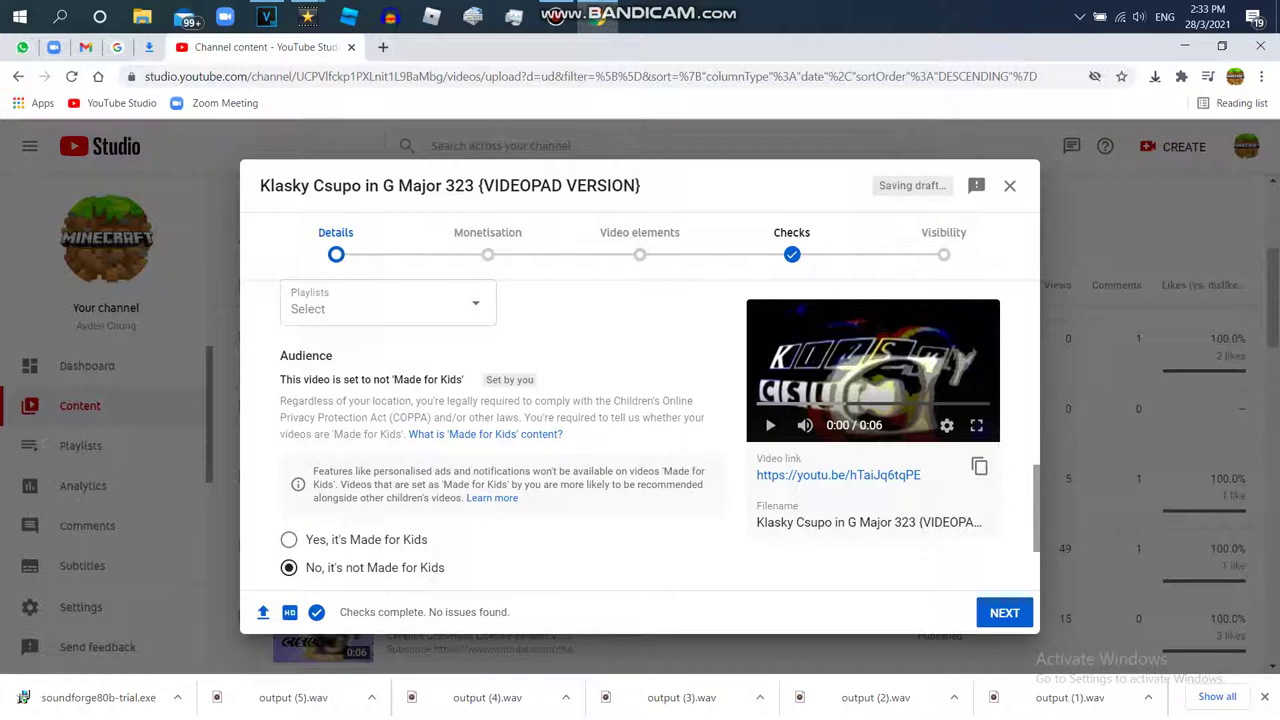
scroll(500, 430, down, 2)
click(314, 514)
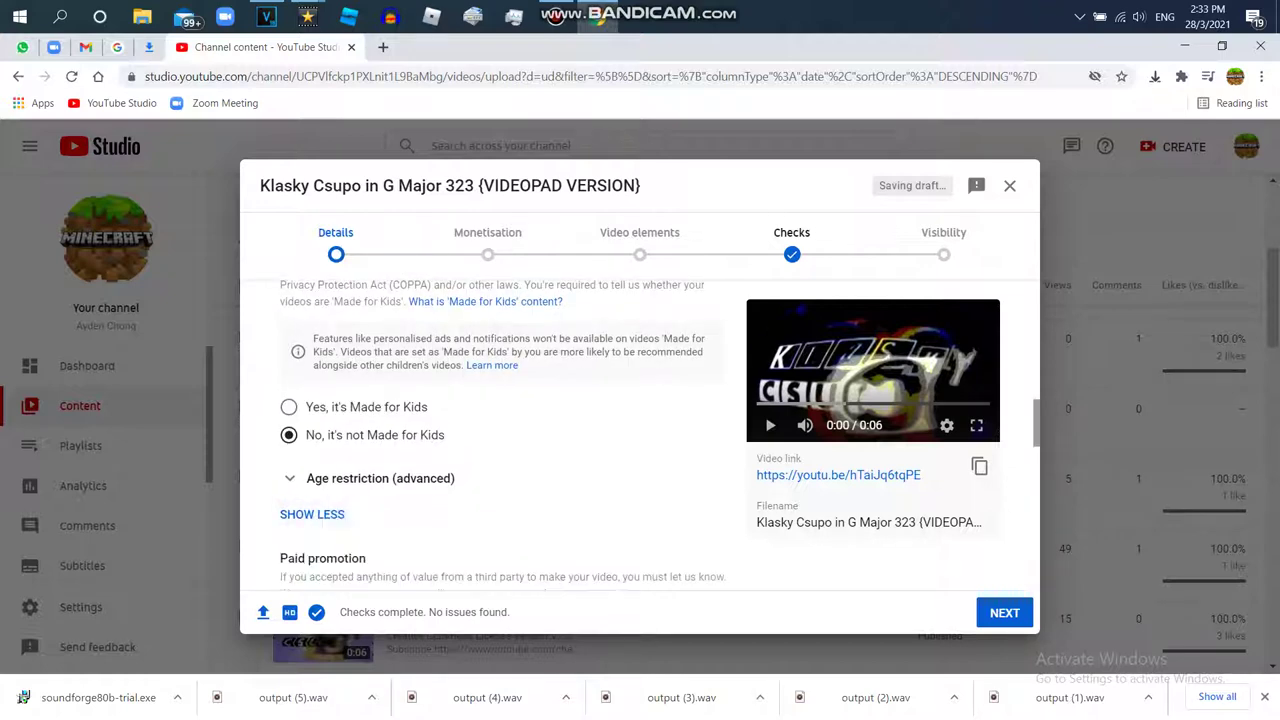
scroll(490, 430, down, 5)
click(387, 490)
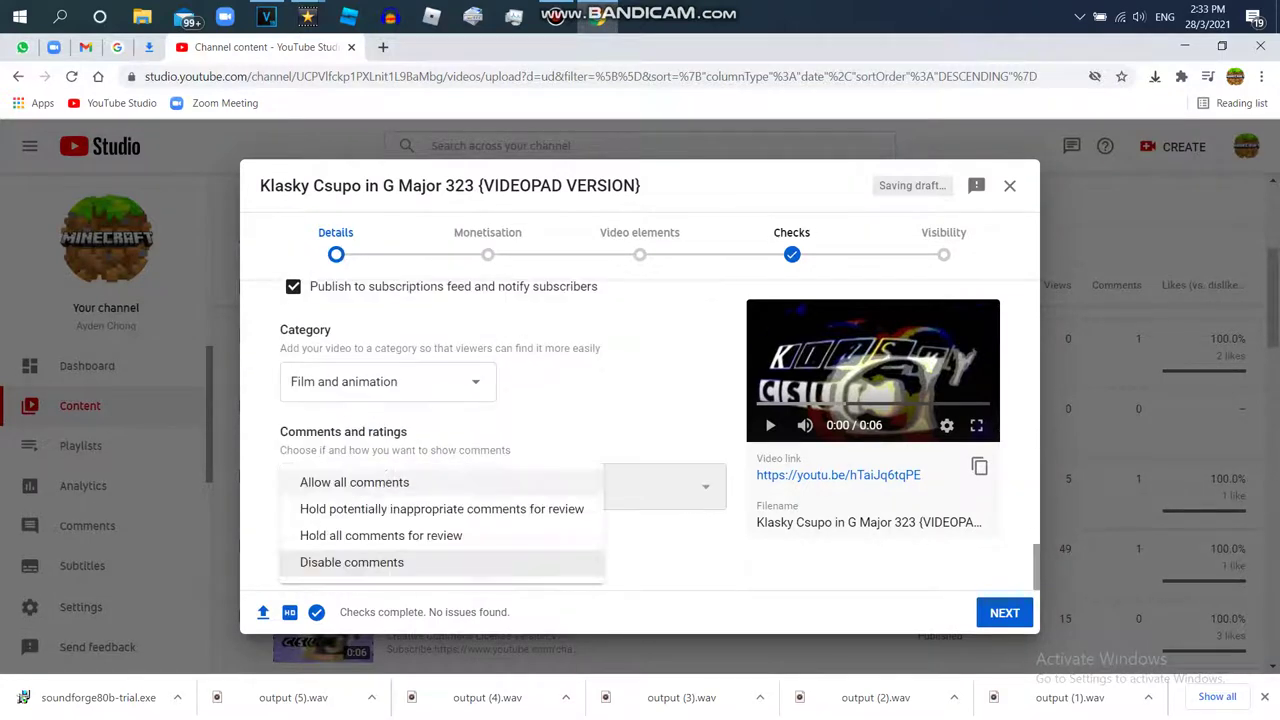
click(340, 480)
Step: Proceed to the draft's monetisation stage and turn monetisation on
click(1004, 612)
click(590, 383)
click(309, 379)
click(514, 463)
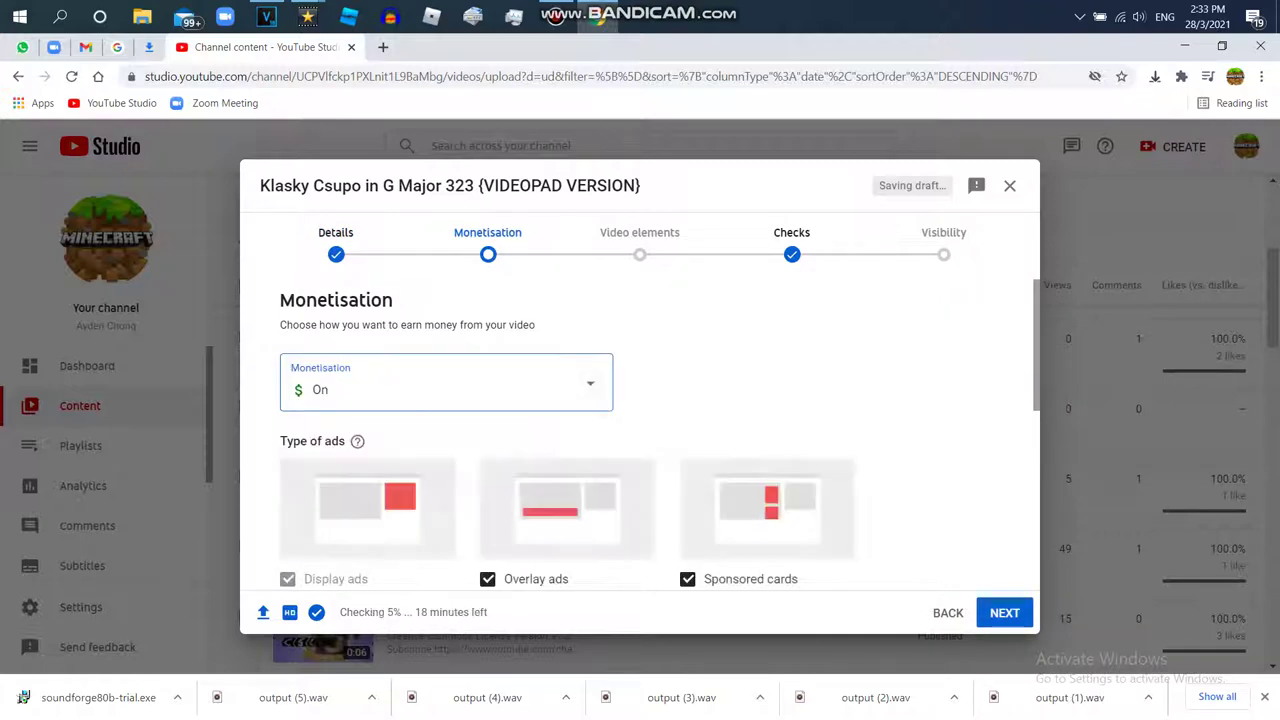
Step: Advance to the visibility stage and save the video as unlisted
click(1004, 612)
click(1004, 612)
click(1004, 612)
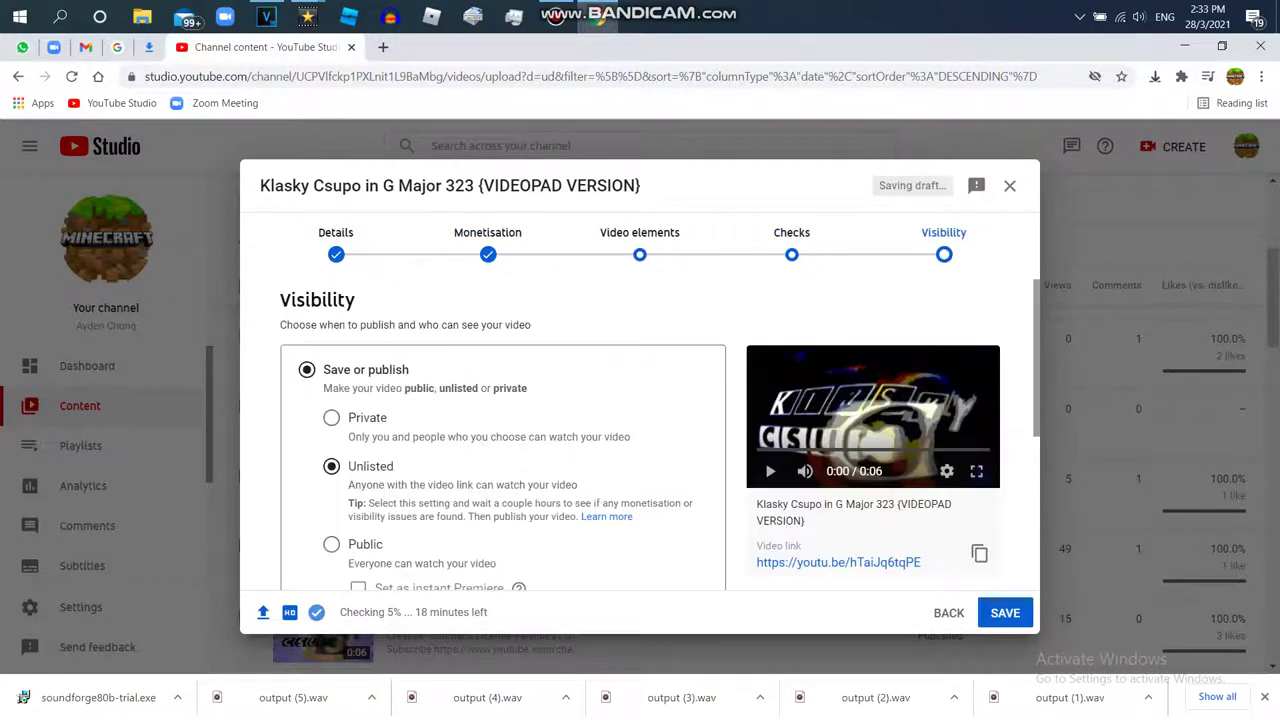
click(1005, 612)
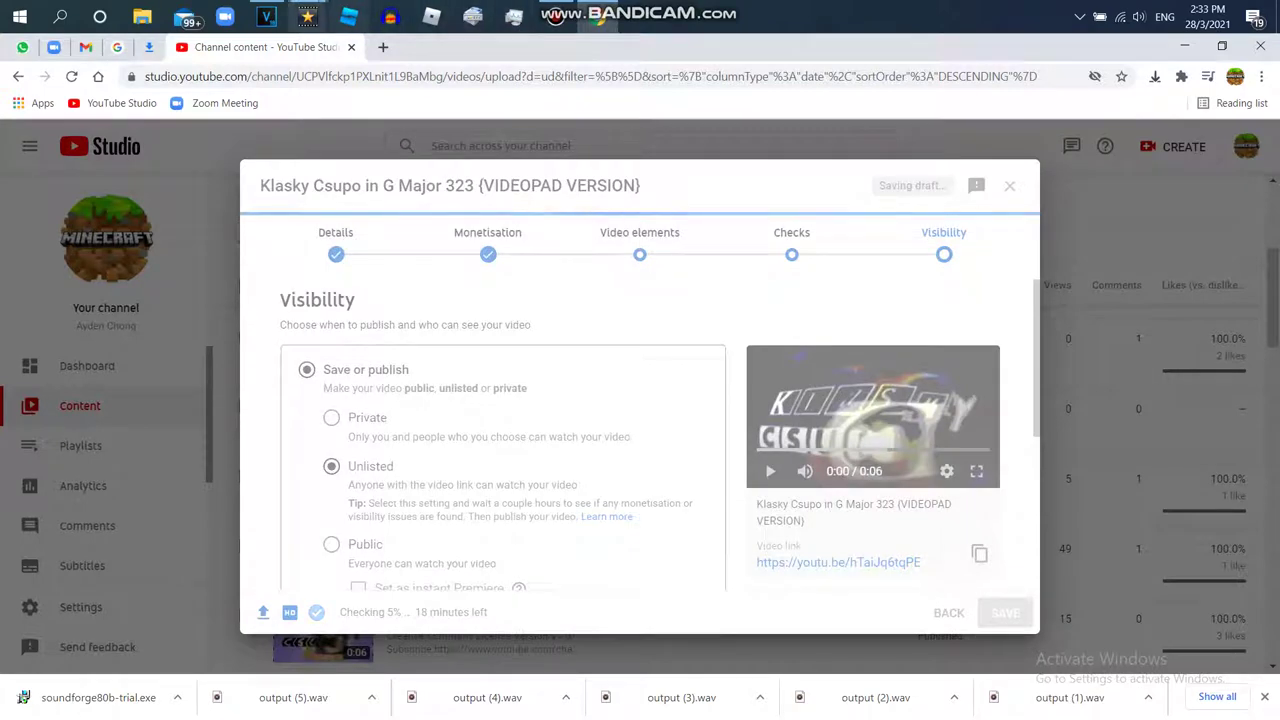
Step: Switch to VideoPad and delete the existing video and audio clips from Sequence 1's timeline
mouse_move(307, 15)
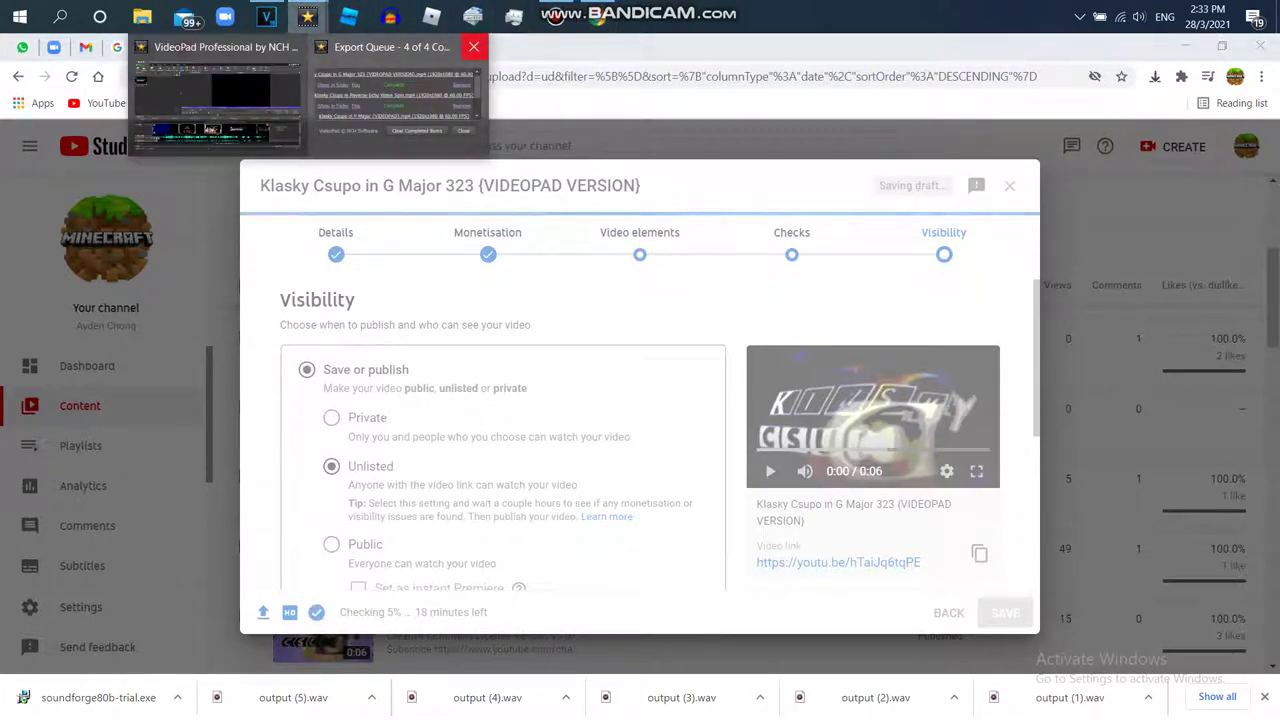
click(307, 100)
right_click(716, 630)
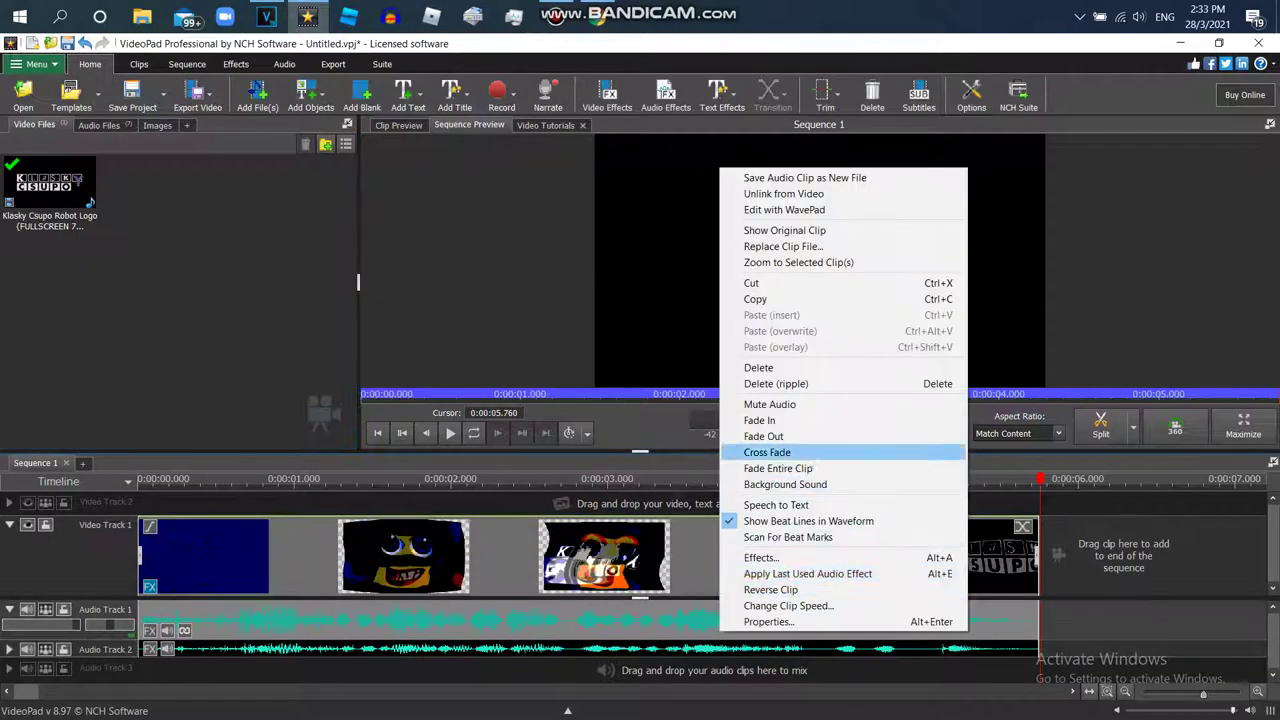
click(760, 366)
right_click(383, 650)
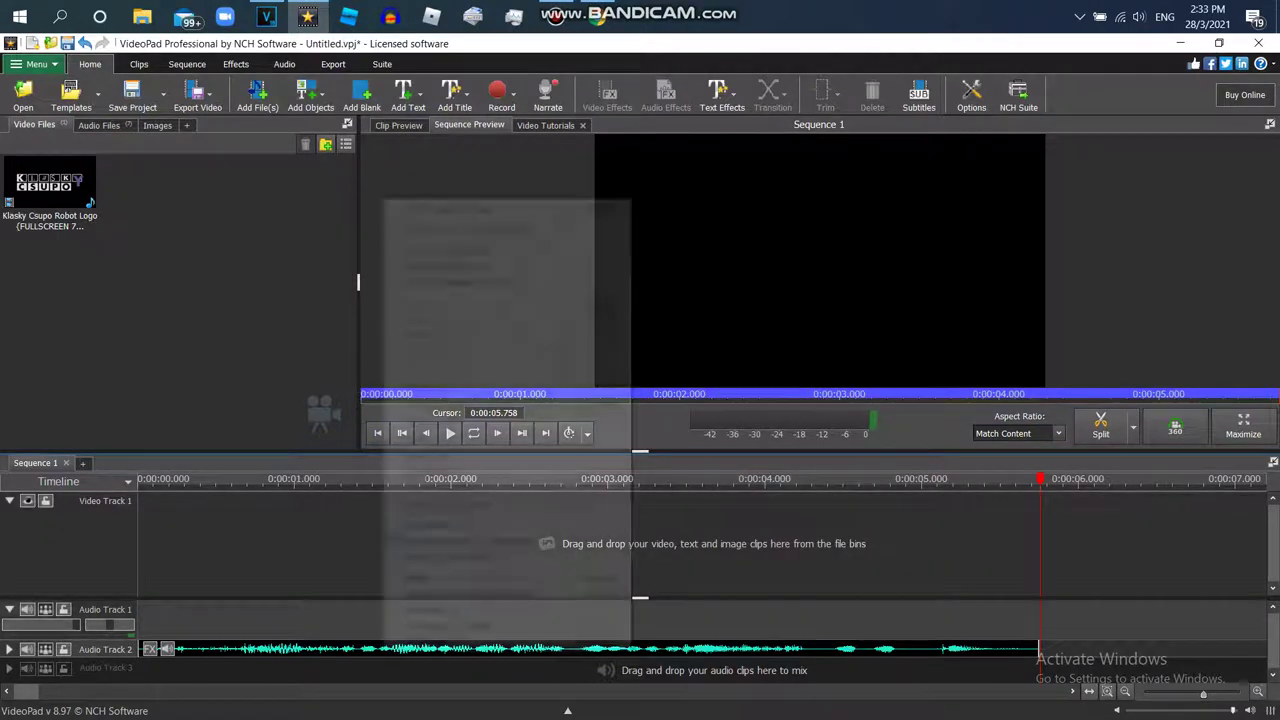
click(421, 387)
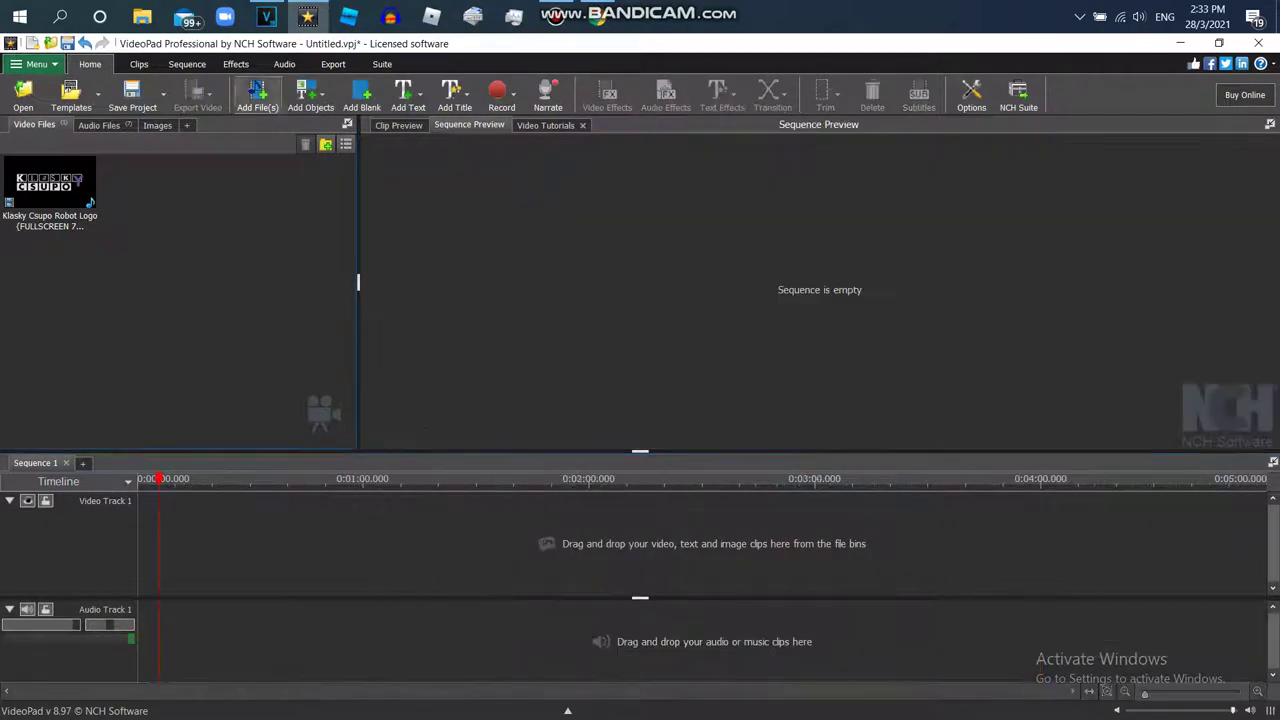
Step: Return to VEGAS Pro and render the audio as Klasky Csupo in rotalumro4 V2.wav, using the 96,000 Hz, 32 Bit, Stereo, PCM (float) Wave template
click(266, 17)
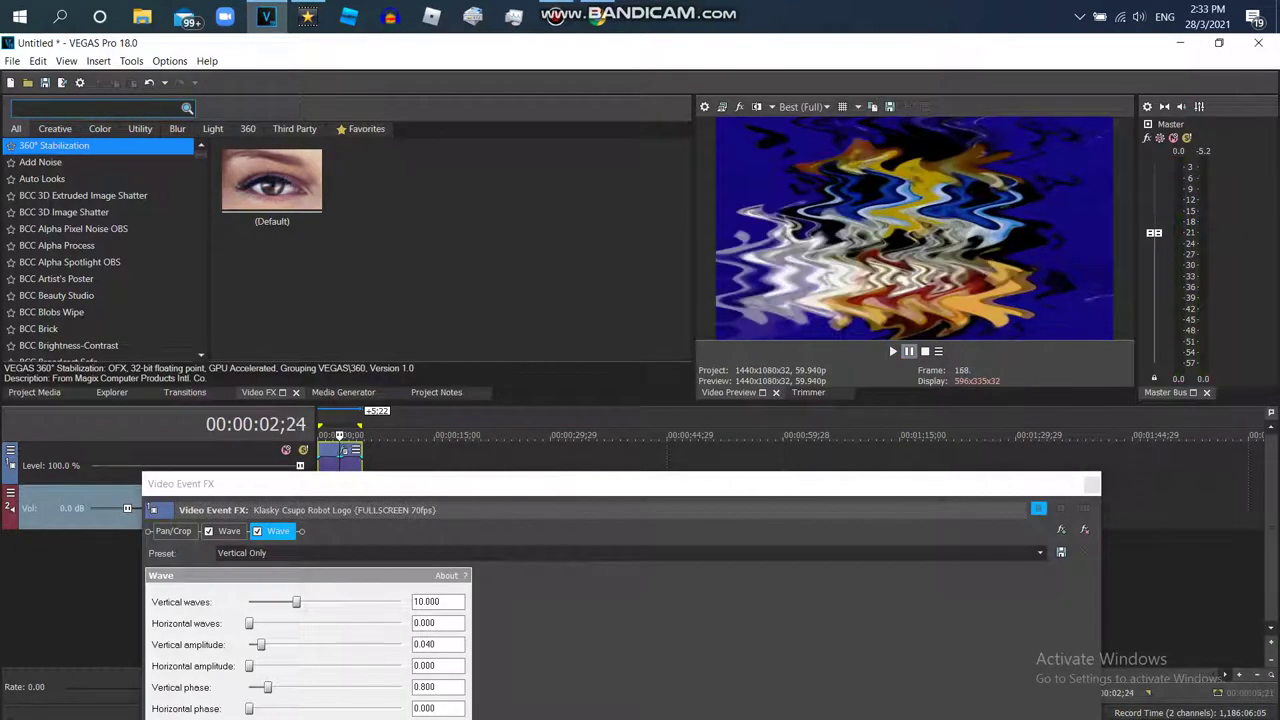
double_click(339, 463)
click(12, 61)
click(42, 195)
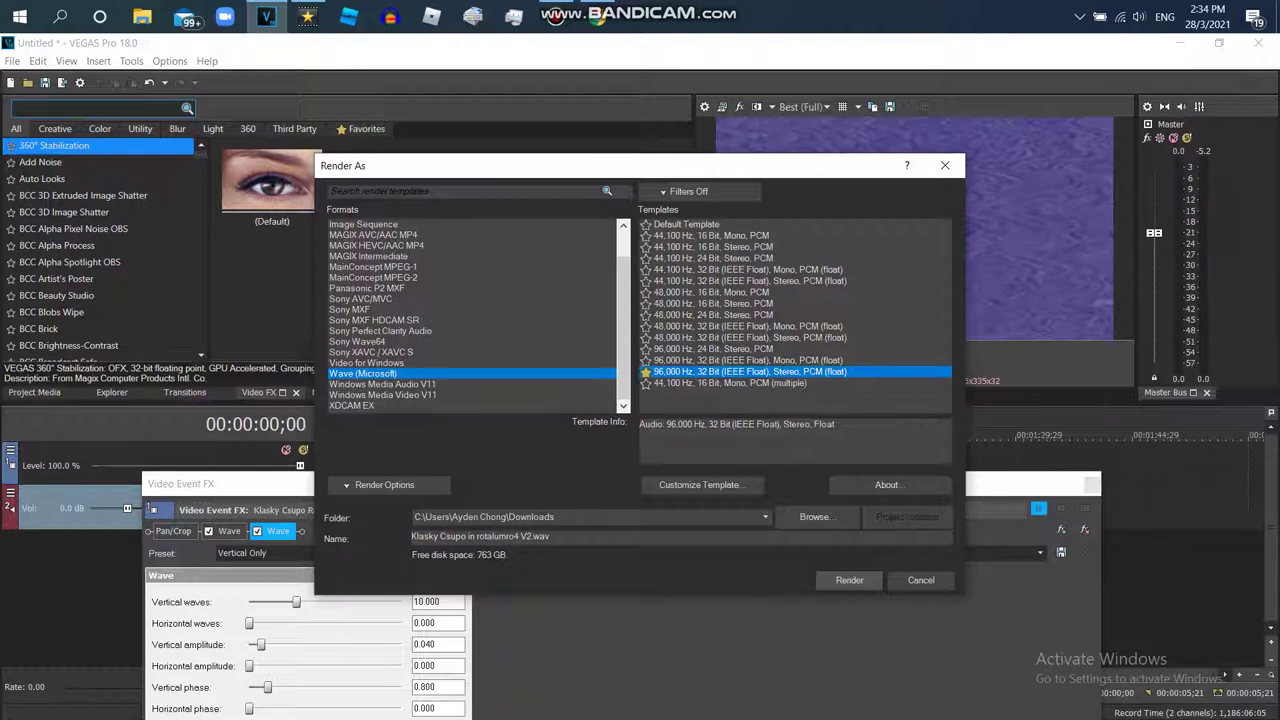
key(Return)
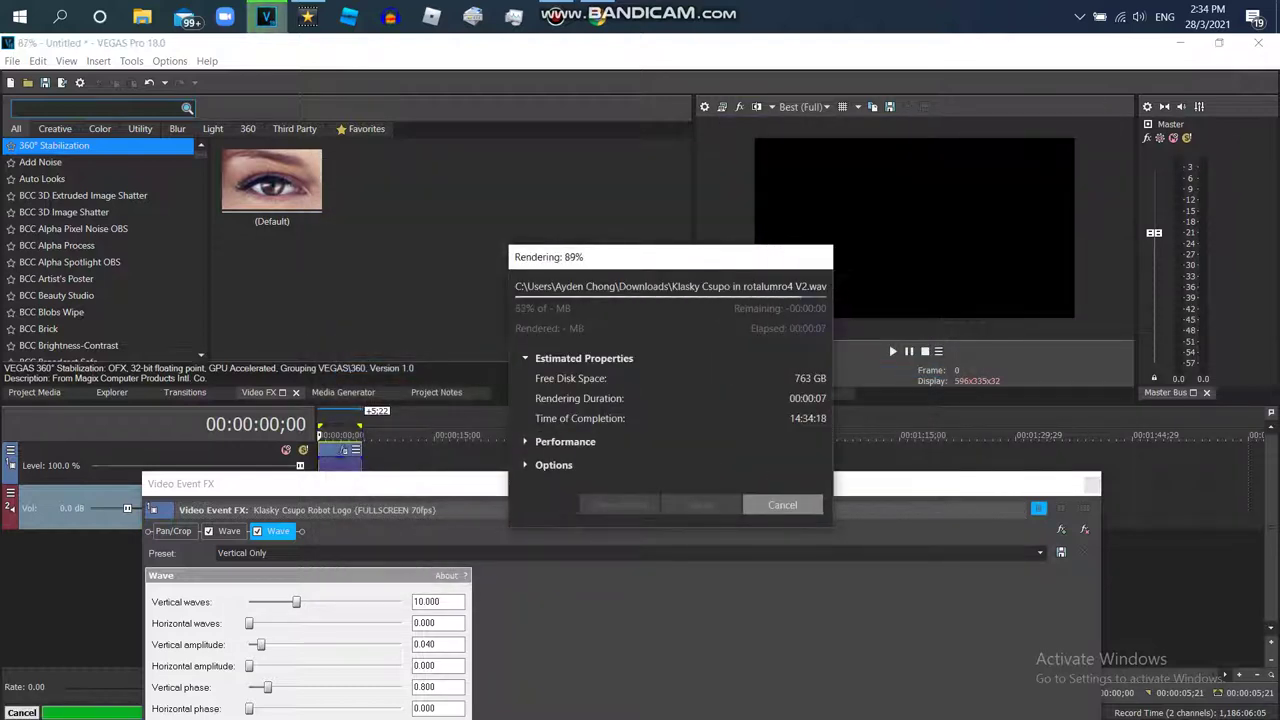
Step: Close the video effects window and delete both the audio track and the video track from the project
click(1092, 485)
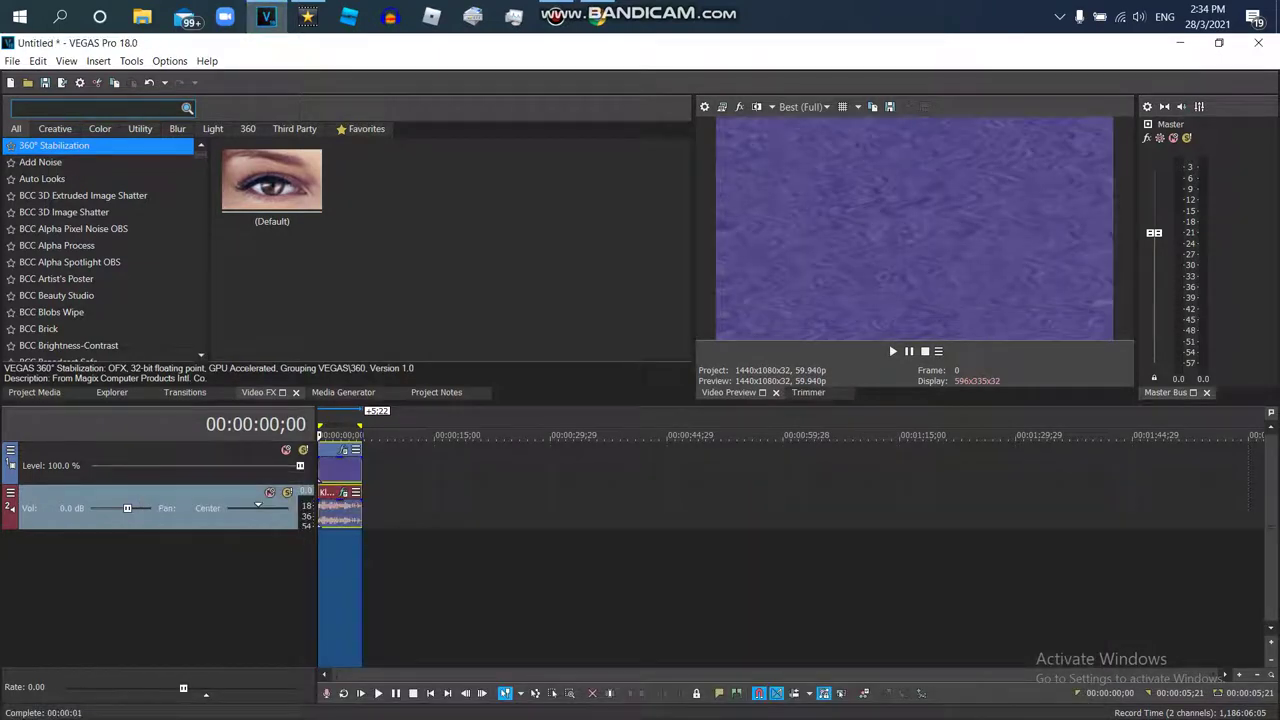
click(950, 512)
right_click(907, 518)
click(950, 383)
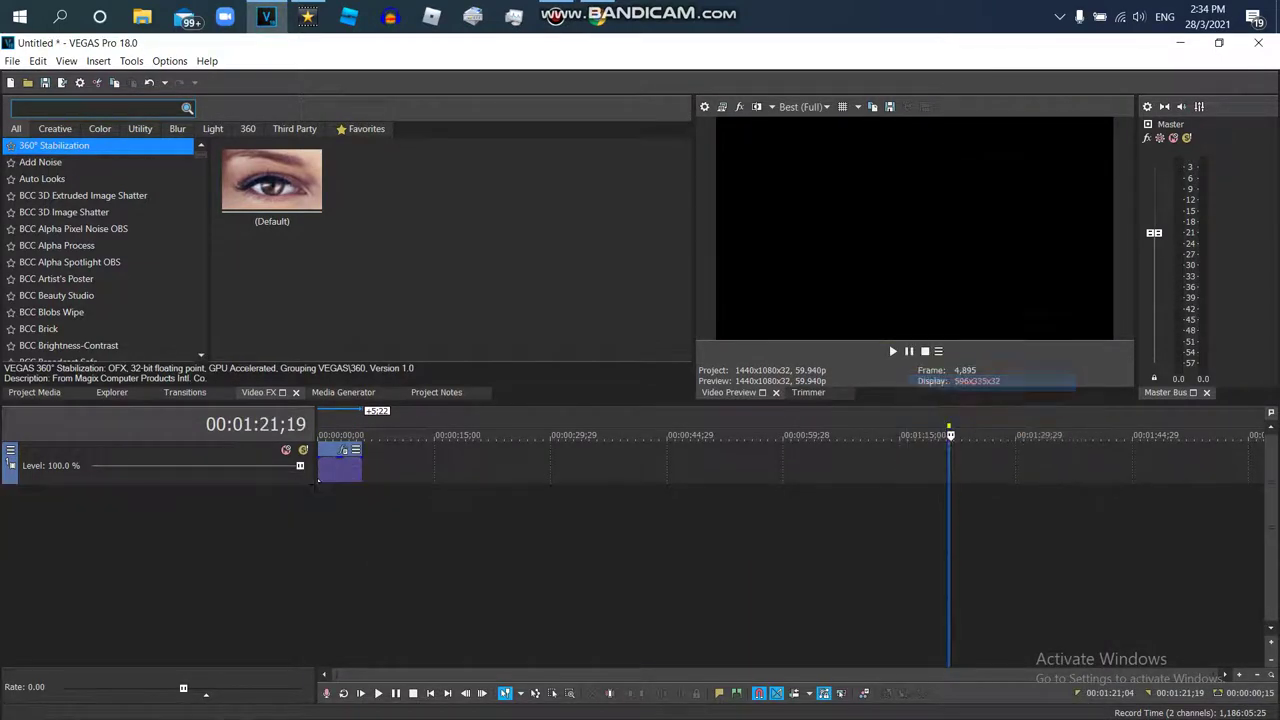
right_click(854, 464)
click(900, 303)
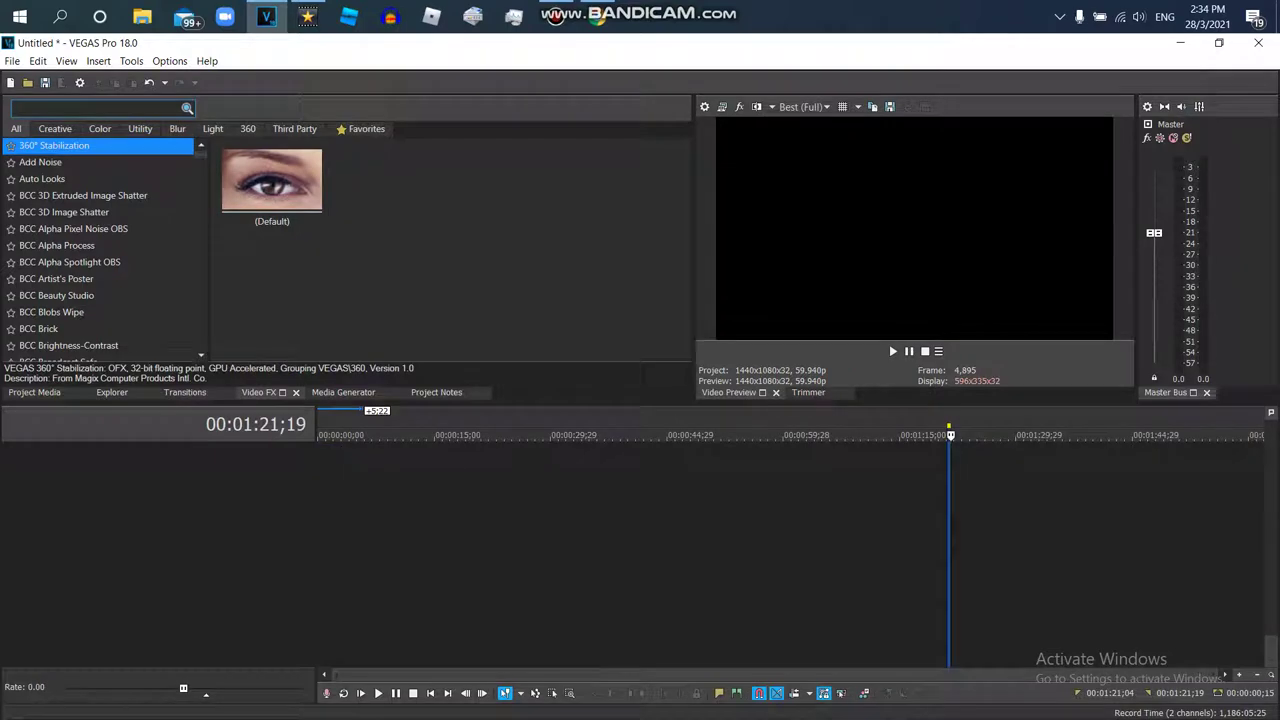
Step: Switch to VideoPad, place the Klasky Csupo Robot Logo video on Video Track 1, and unlink and delete its original audio
click(307, 16)
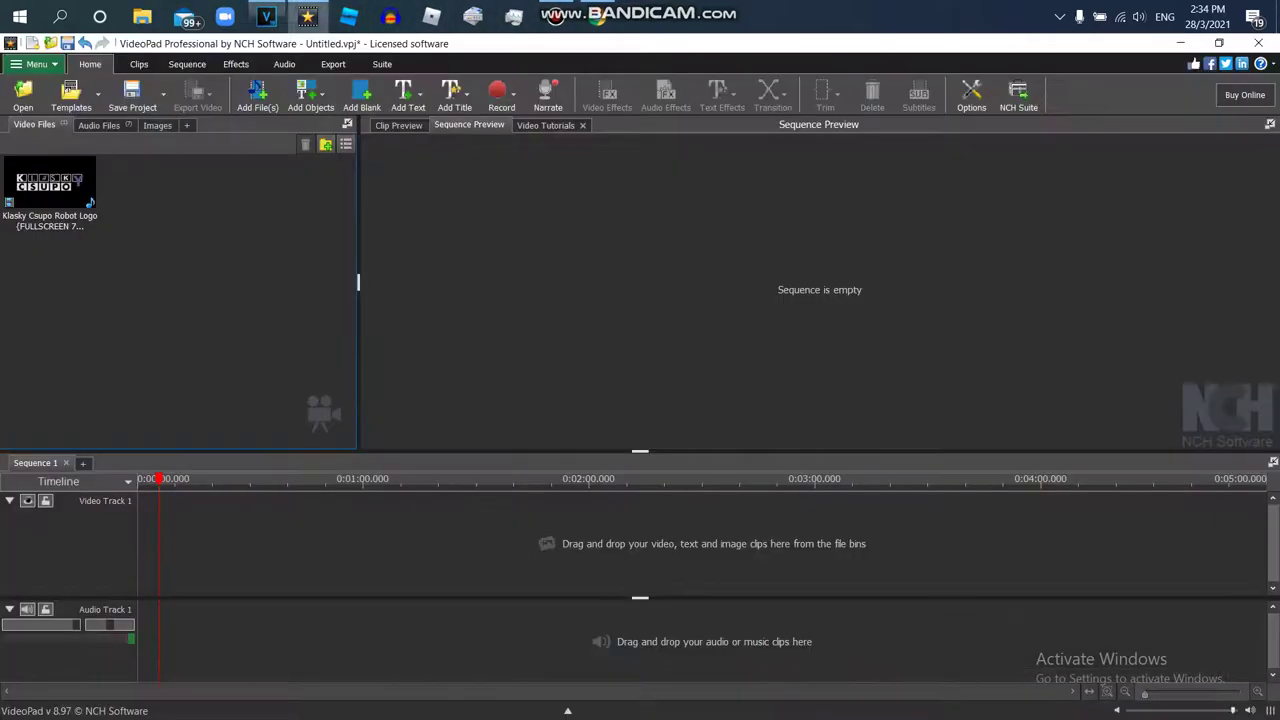
drag(50, 184, 212, 539)
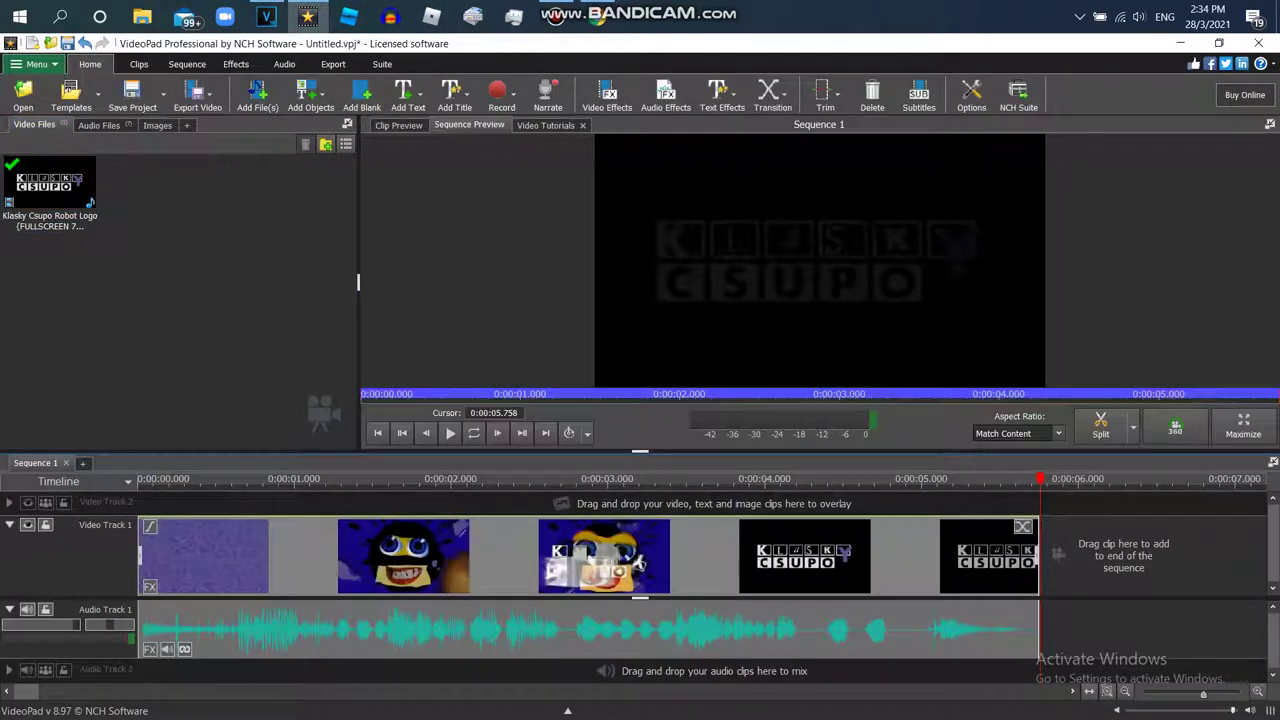
right_click(199, 551)
right_click(358, 632)
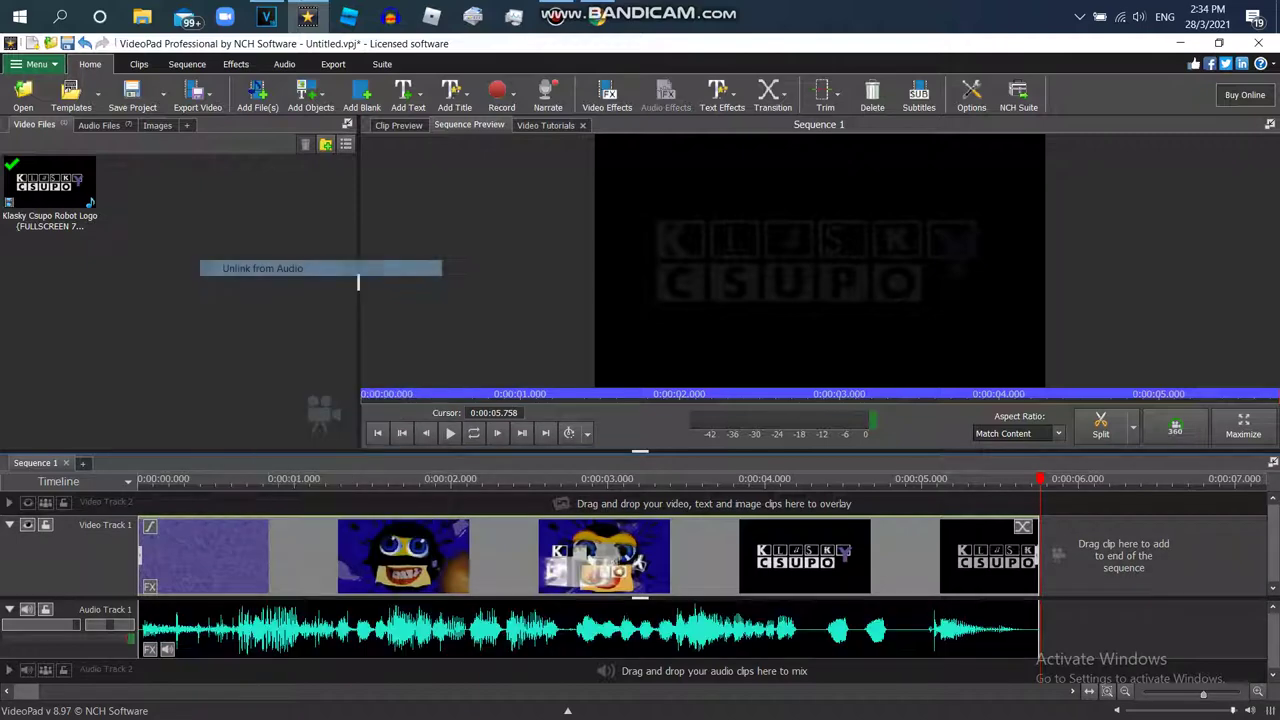
click(396, 387)
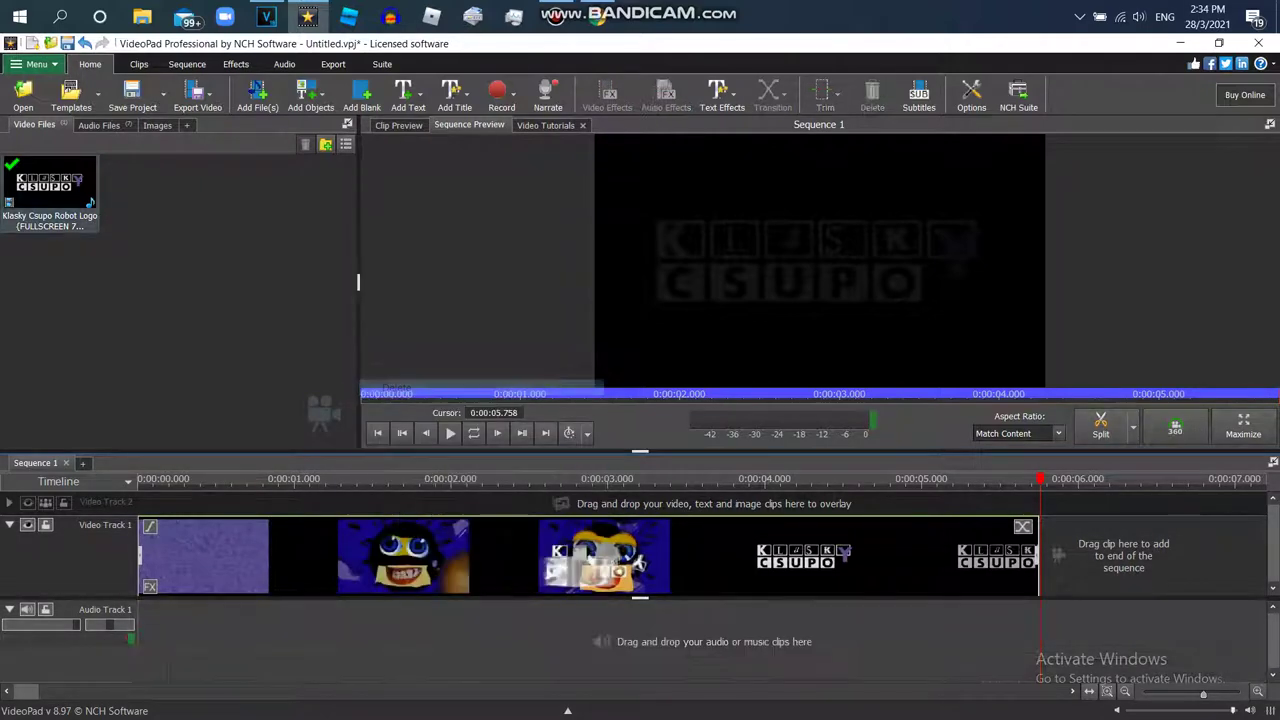
Step: Import the audio file Klasky Csupo in rotalumro4 V2 from Downloads and place it on Audio Track 1
click(24, 97)
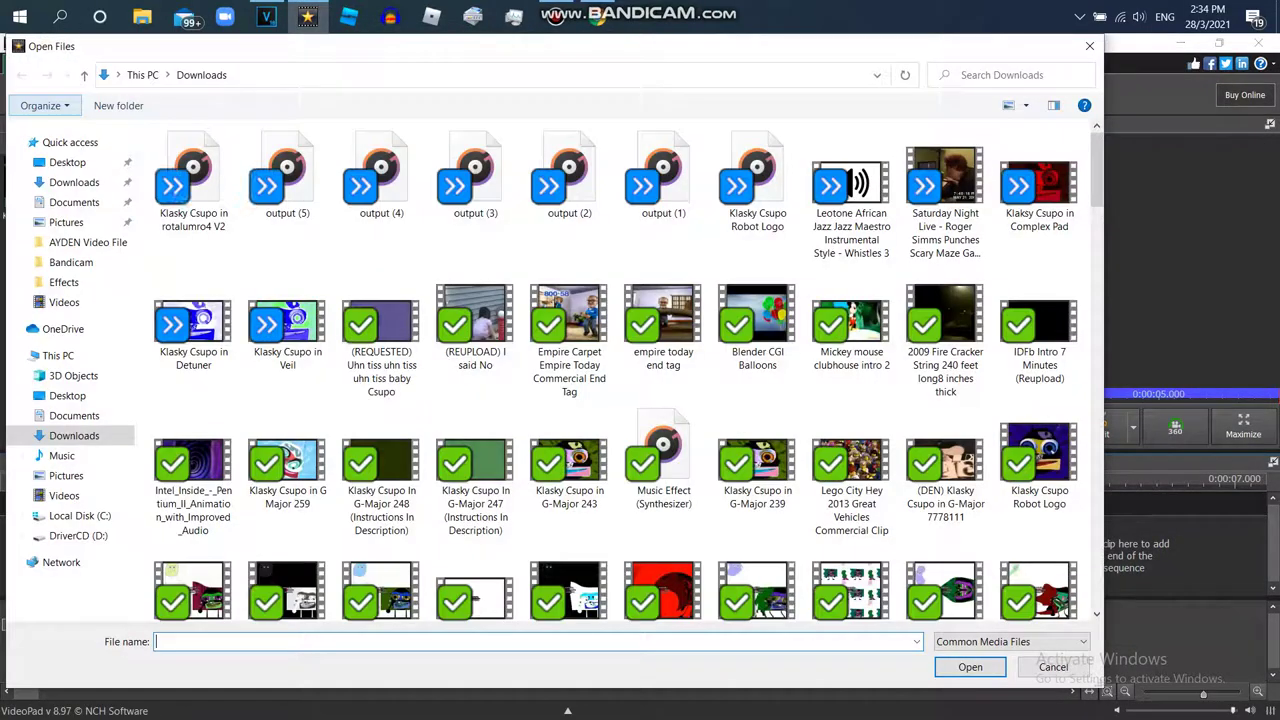
double_click(196, 178)
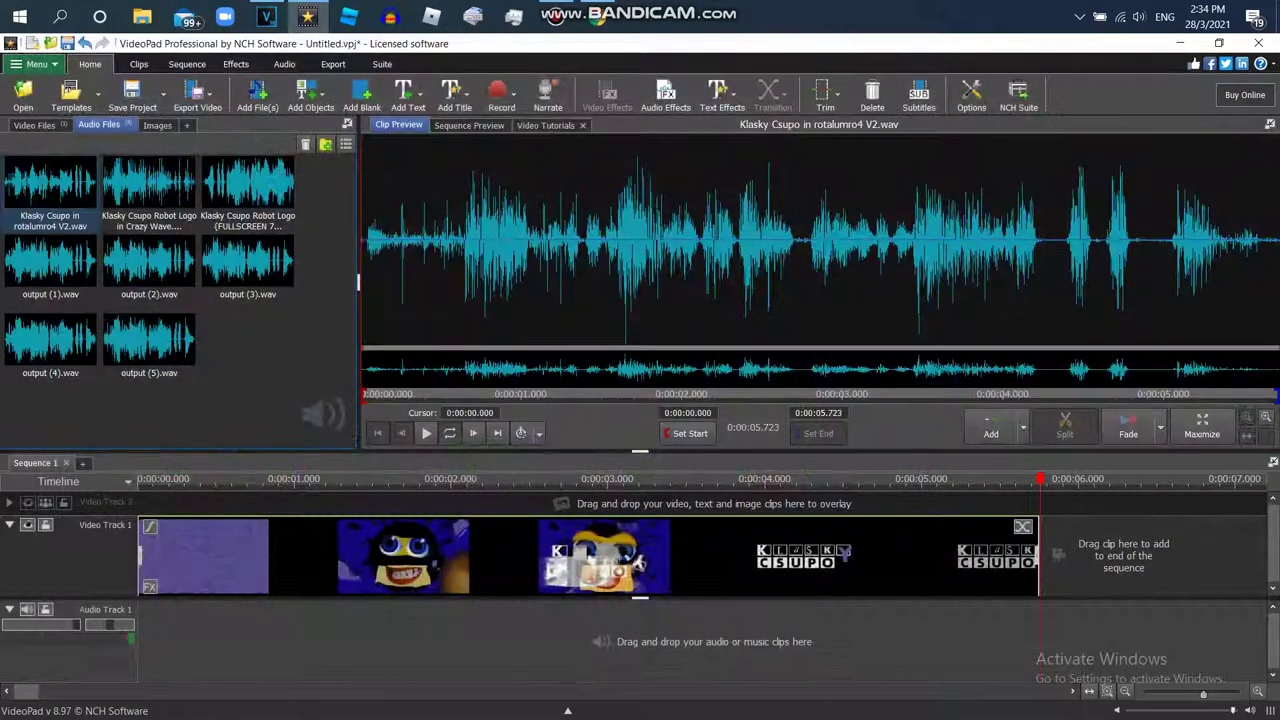
drag(50, 185, 245, 618)
Step: Change the new audio clip's speed by setting its duration to 0:00:05.760, with the audio pitch kept unchanged
right_click(521, 560)
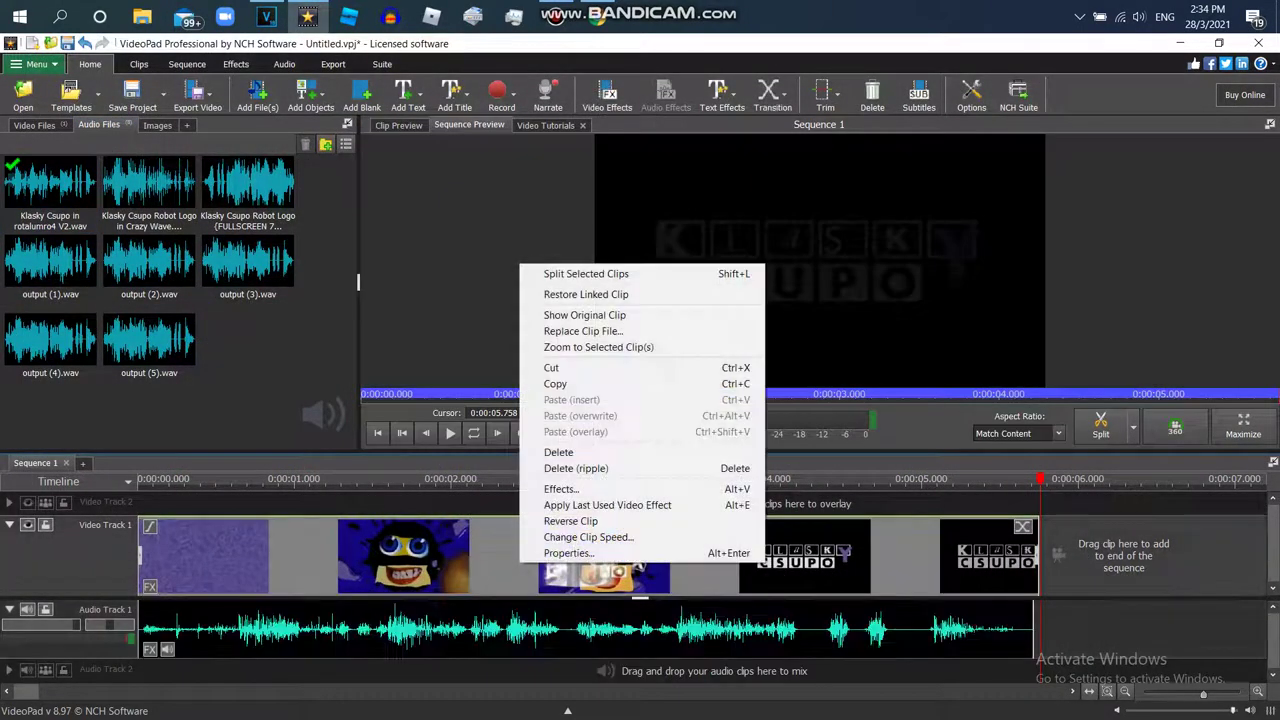
right_click(572, 618)
click(600, 591)
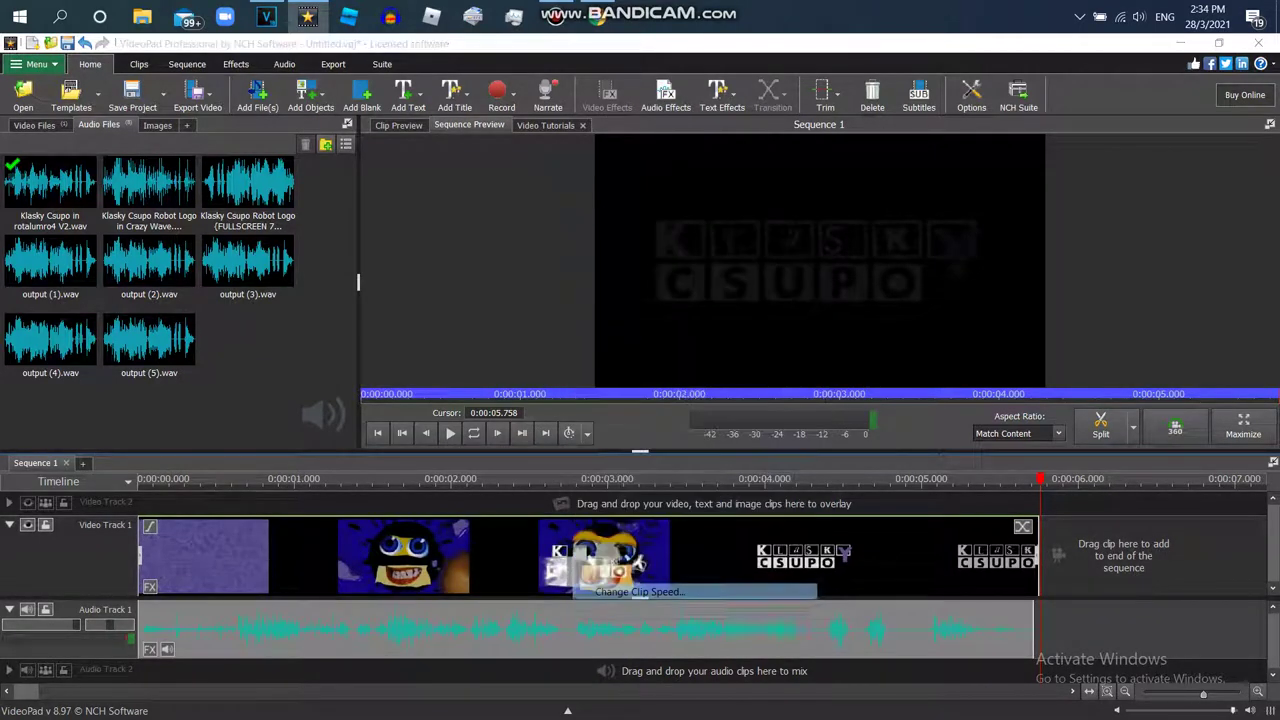
click(631, 349)
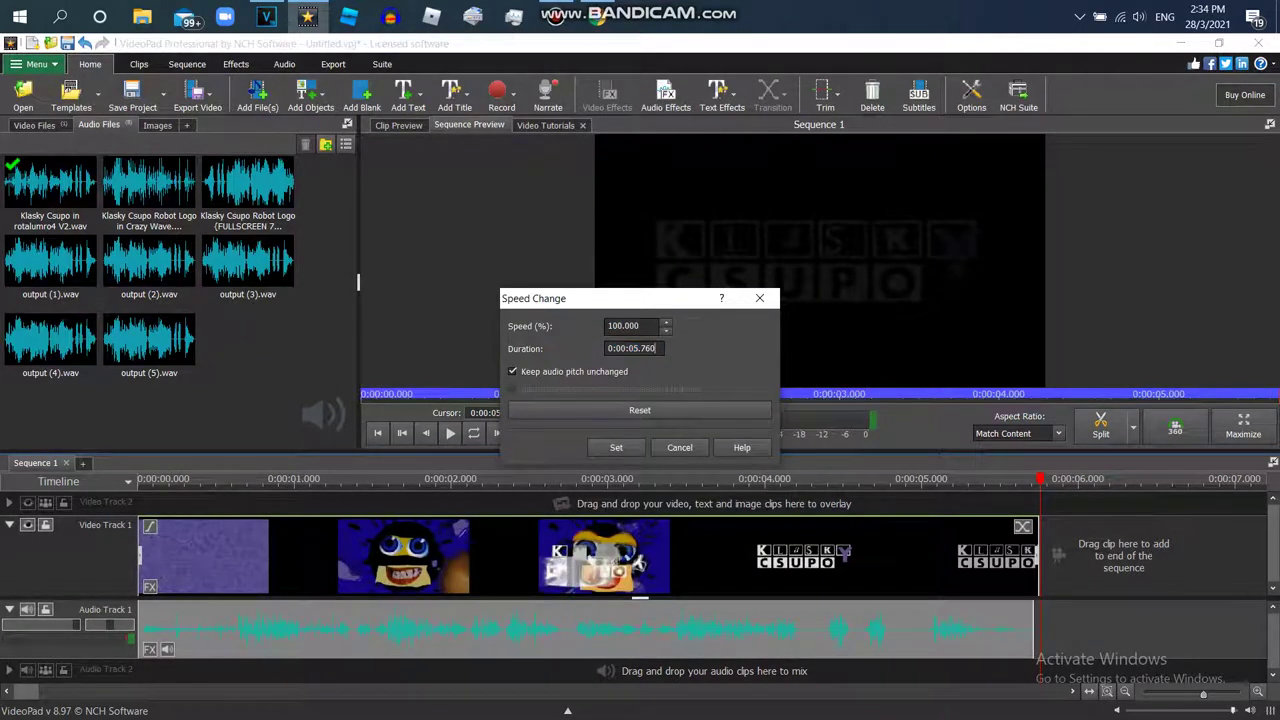
key(Return)
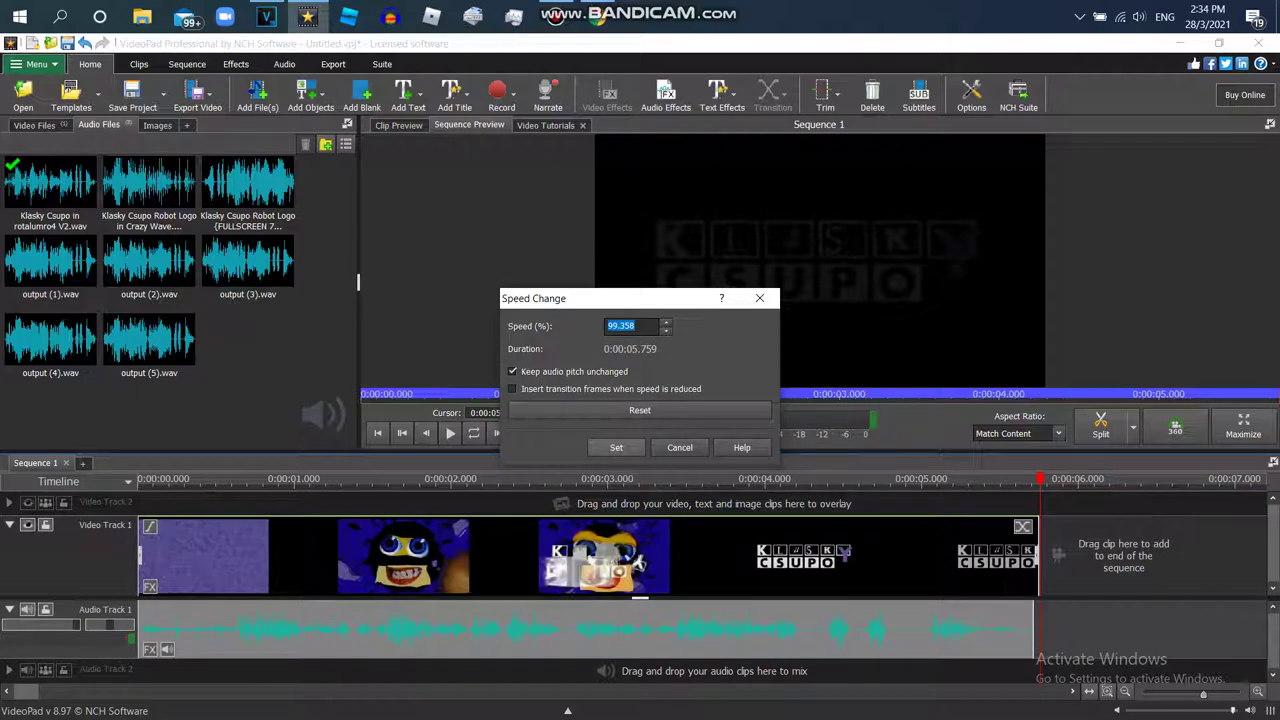
click(616, 448)
Step: Play the sequence from the start to check that the new audio matches the video
drag(573, 394, 361, 394)
click(450, 433)
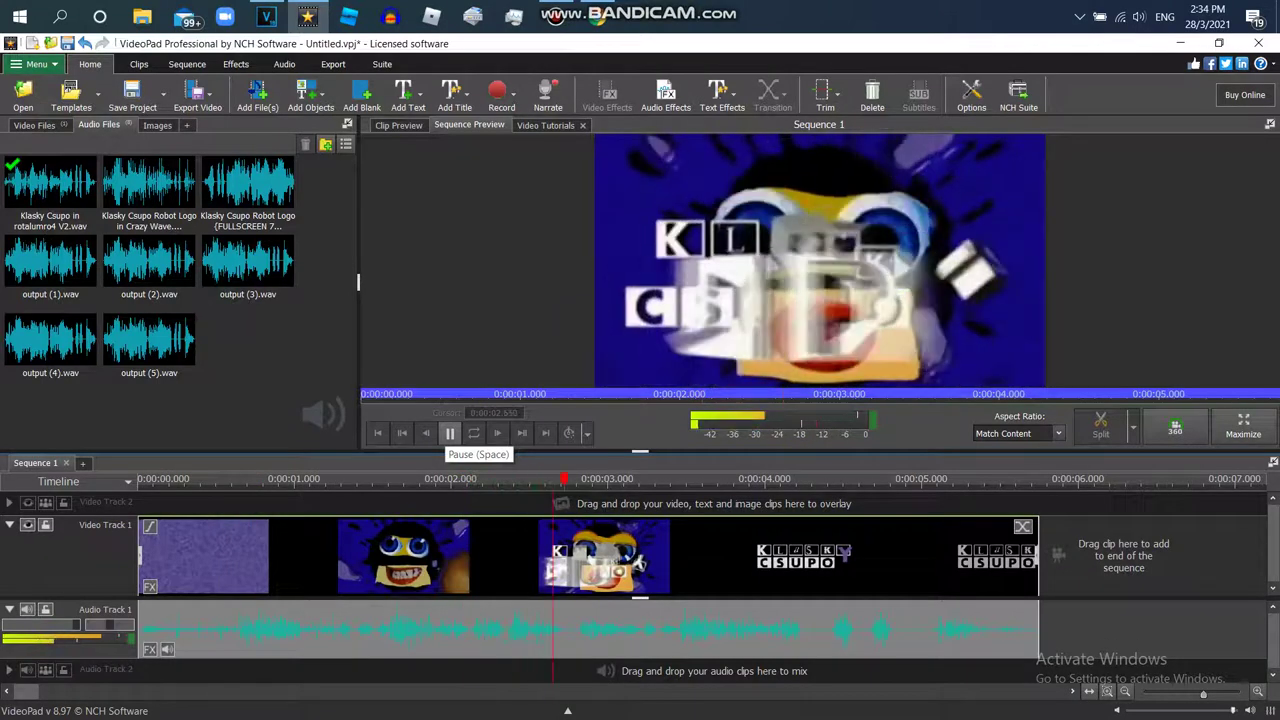
click(450, 433)
Step: Add a Waves effect to the video clip with H Waves 10, H Amplitude 5, V Waves 10 and Speed 0
click(150, 587)
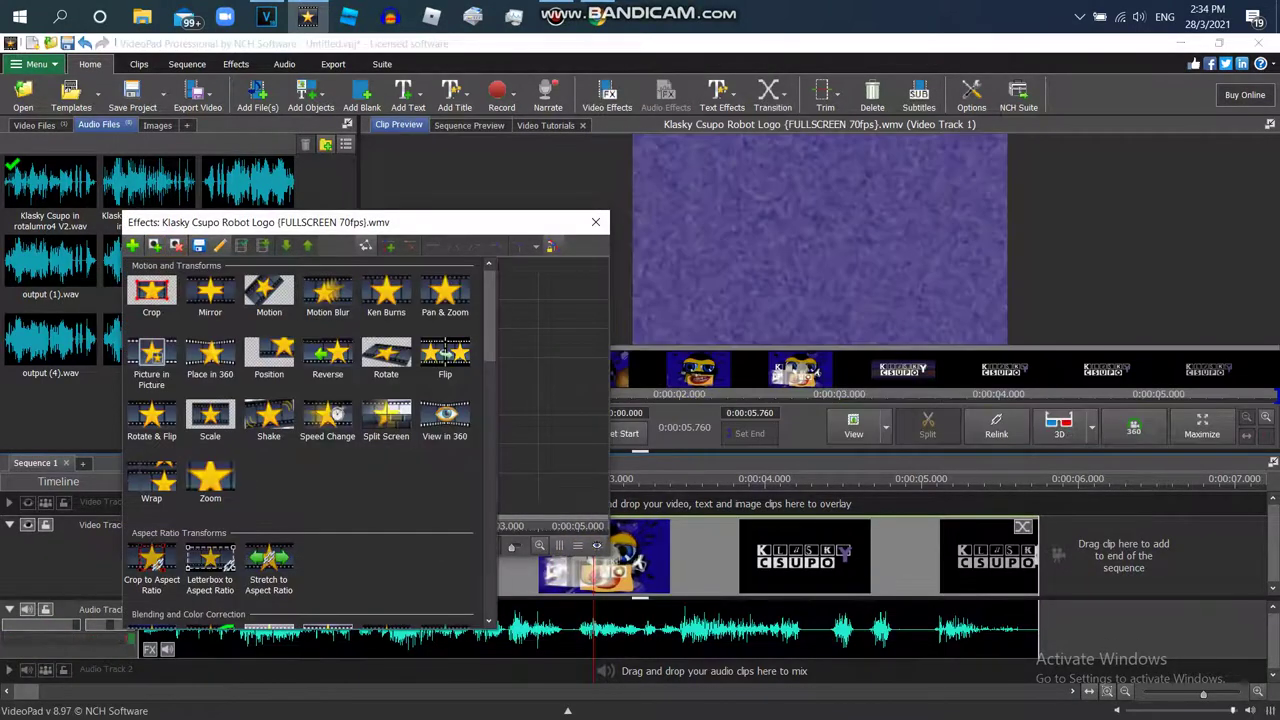
scroll(300, 440, down, 6)
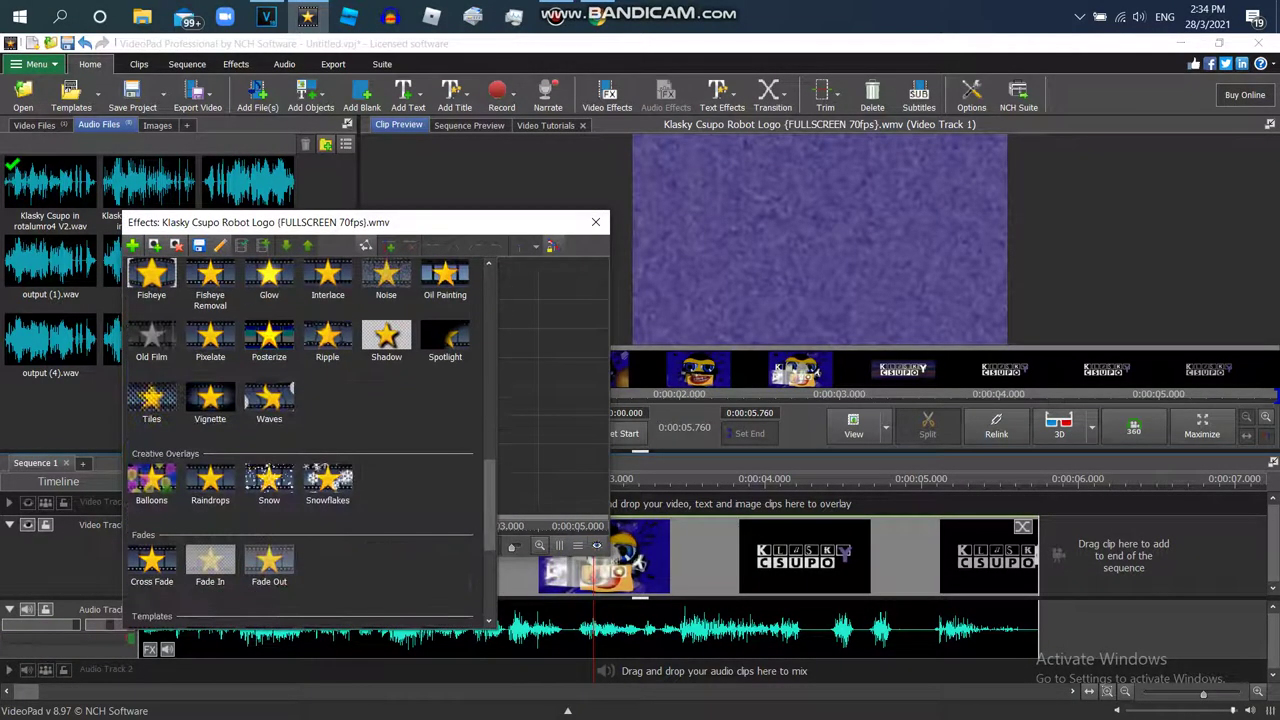
click(269, 400)
drag(290, 222, 277, 342)
drag(150, 342, 123, 369)
drag(169, 453, 233, 453)
drag(169, 492, 258, 470)
double_click(260, 530)
text(0)
text(5)
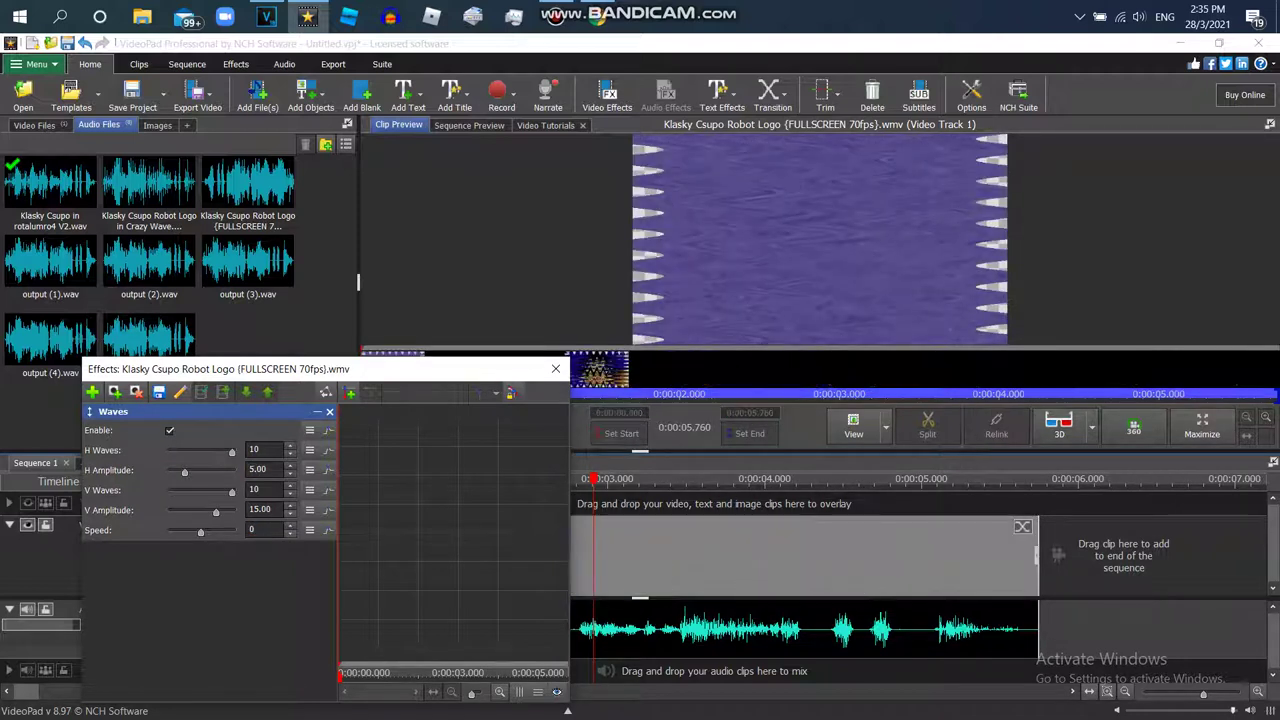
Step: Try weaker distortion in the Waves effect with both V Amplitude and H Amplitude at 2
drag(248, 510, 255, 510)
key(BackSpace)
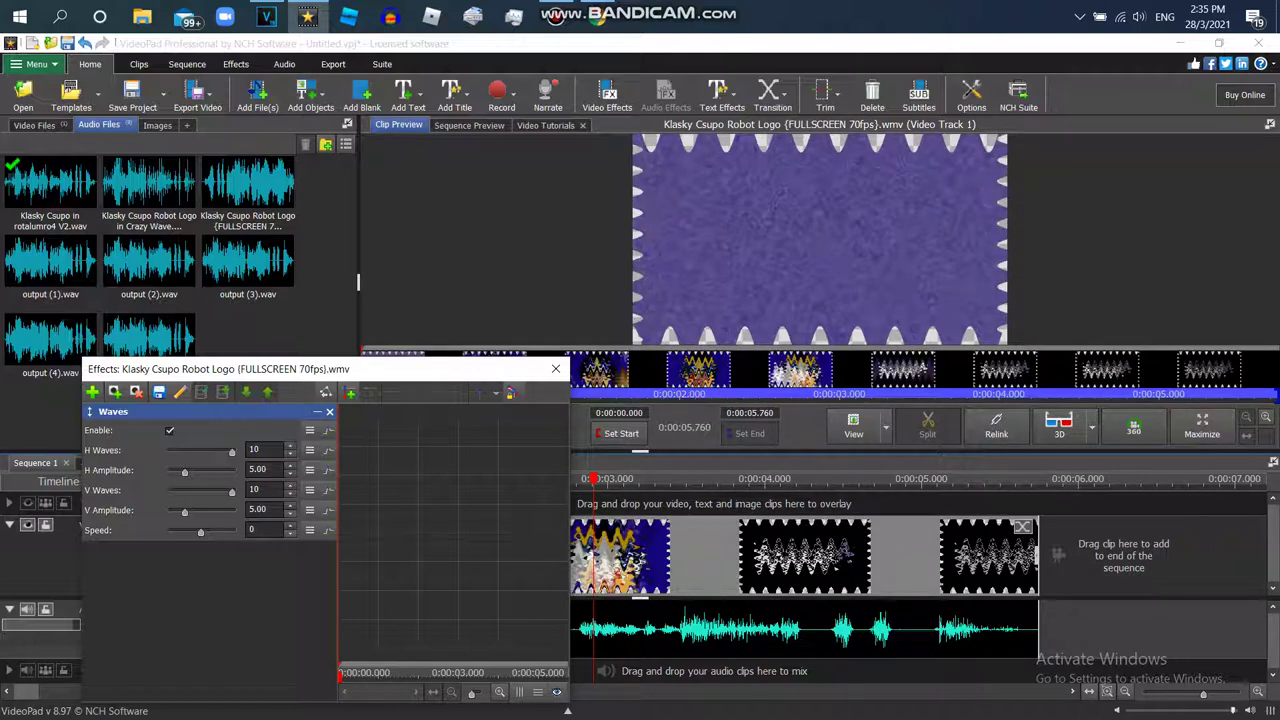
text(2)
drag(248, 470, 255, 470)
text(2)
Step: Set both H Amplitude and V Amplitude of the Waves effect to 3
click(265, 490)
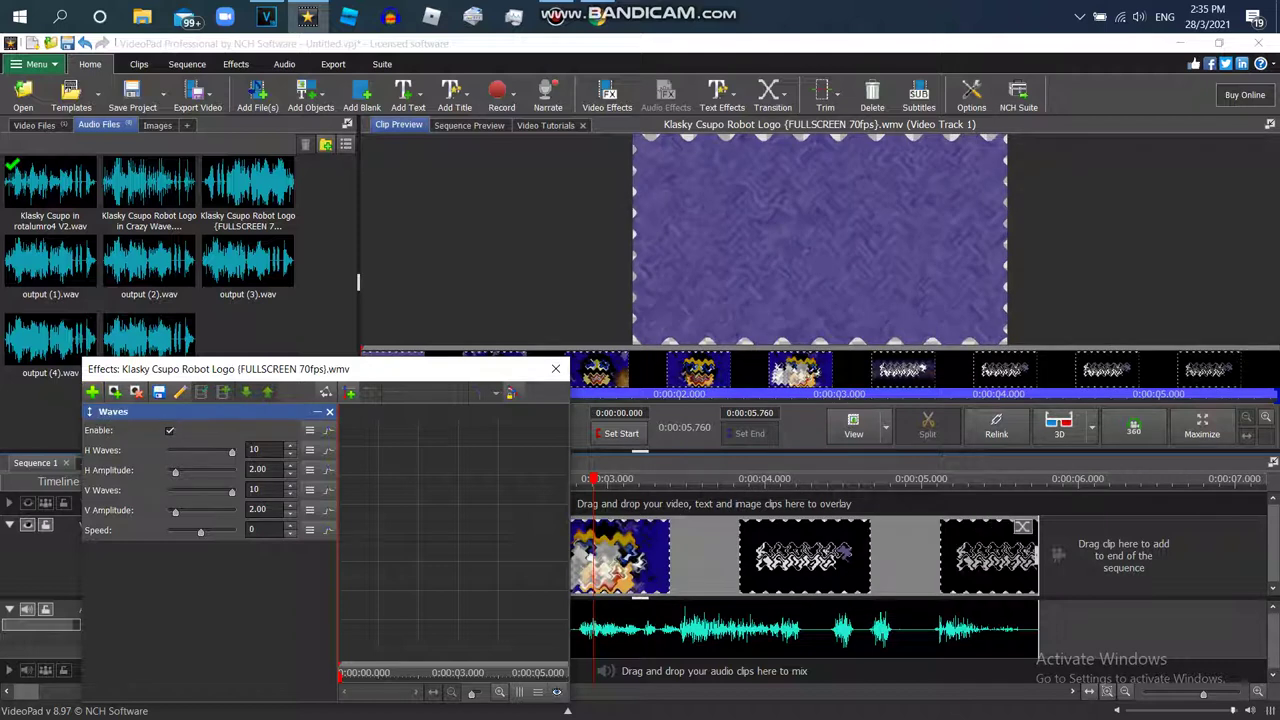
text(3)
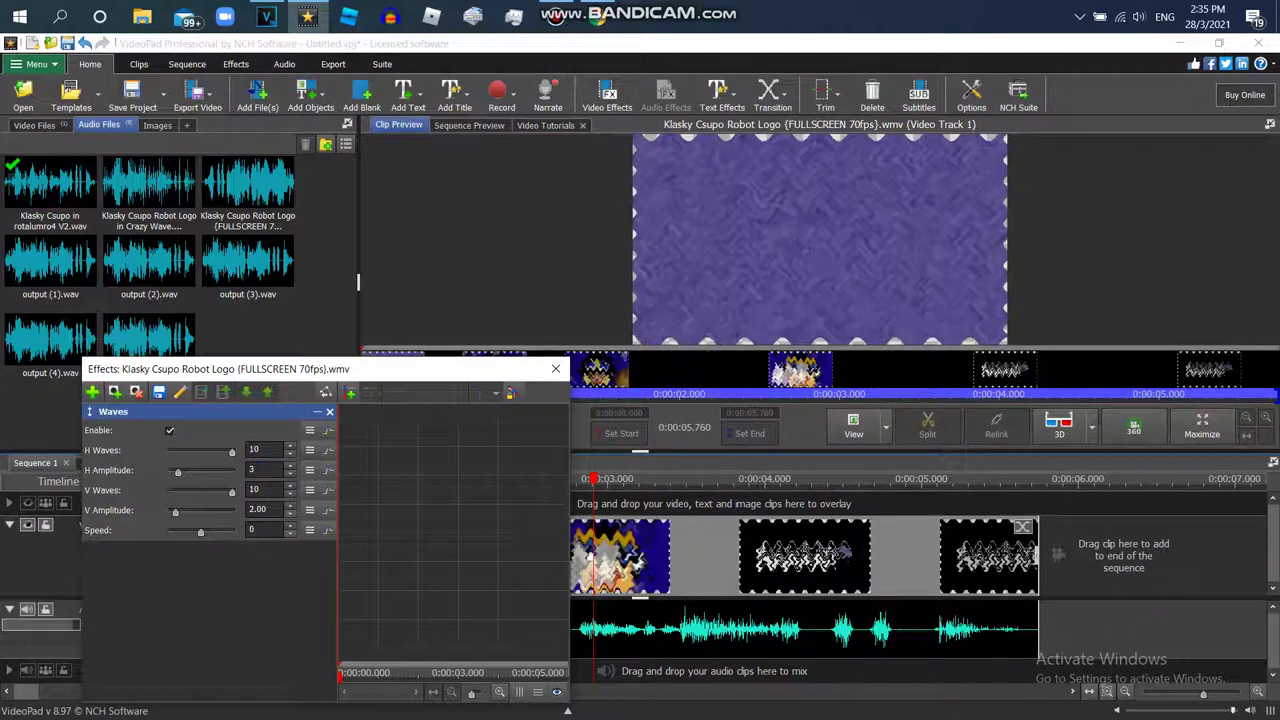
double_click(258, 510)
text(3)
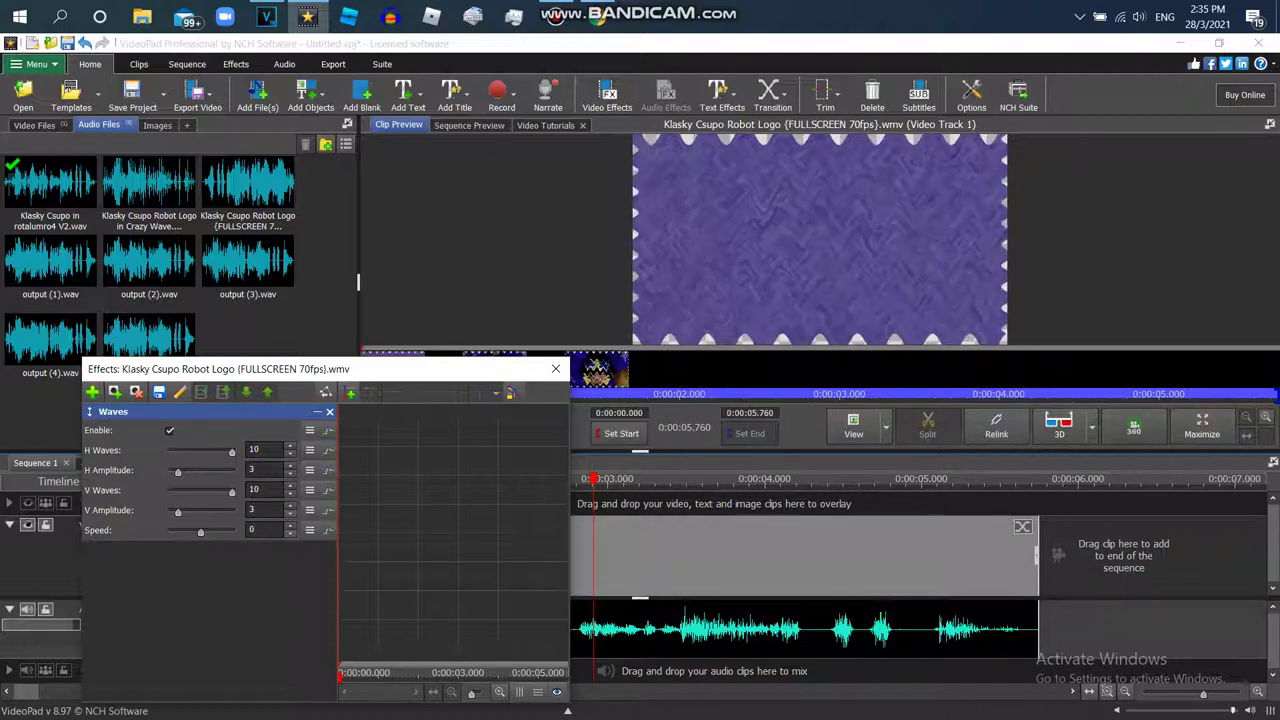
Step: Add a second Waves effect to the video clip with V Waves 5, V Amplitude 7.5 and Speed 0
click(92, 392)
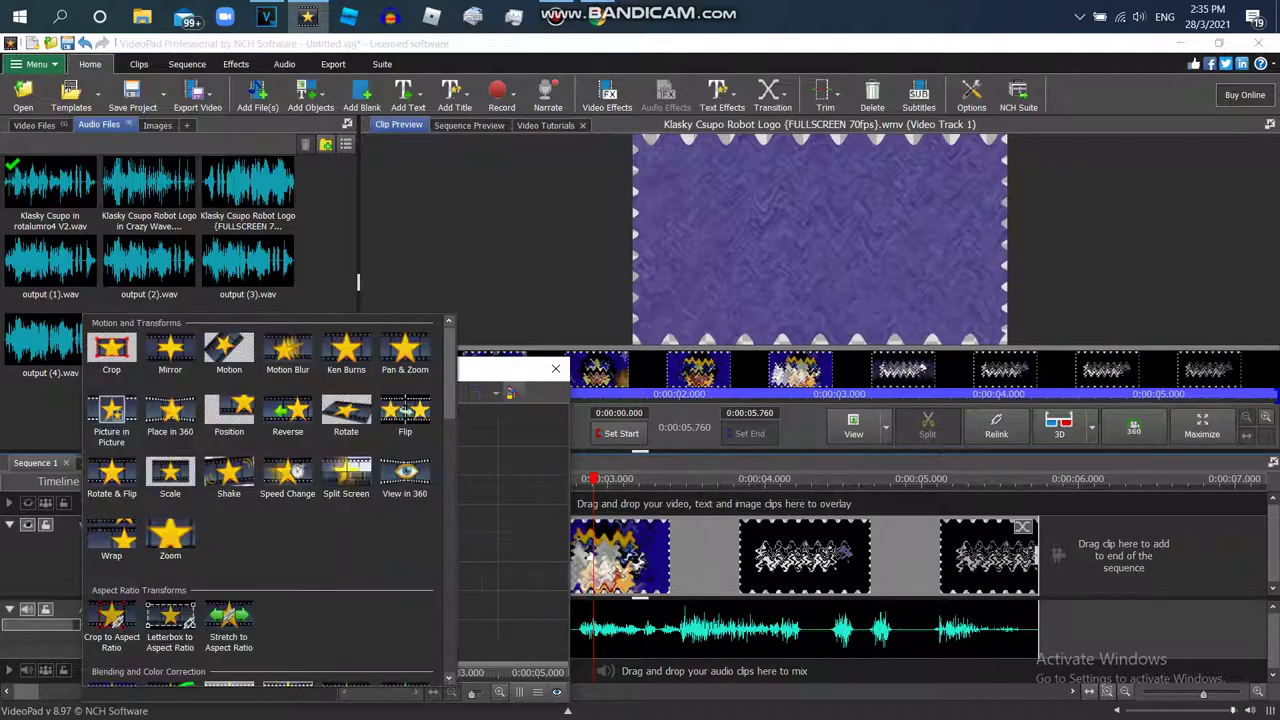
drag(449, 372, 449, 615)
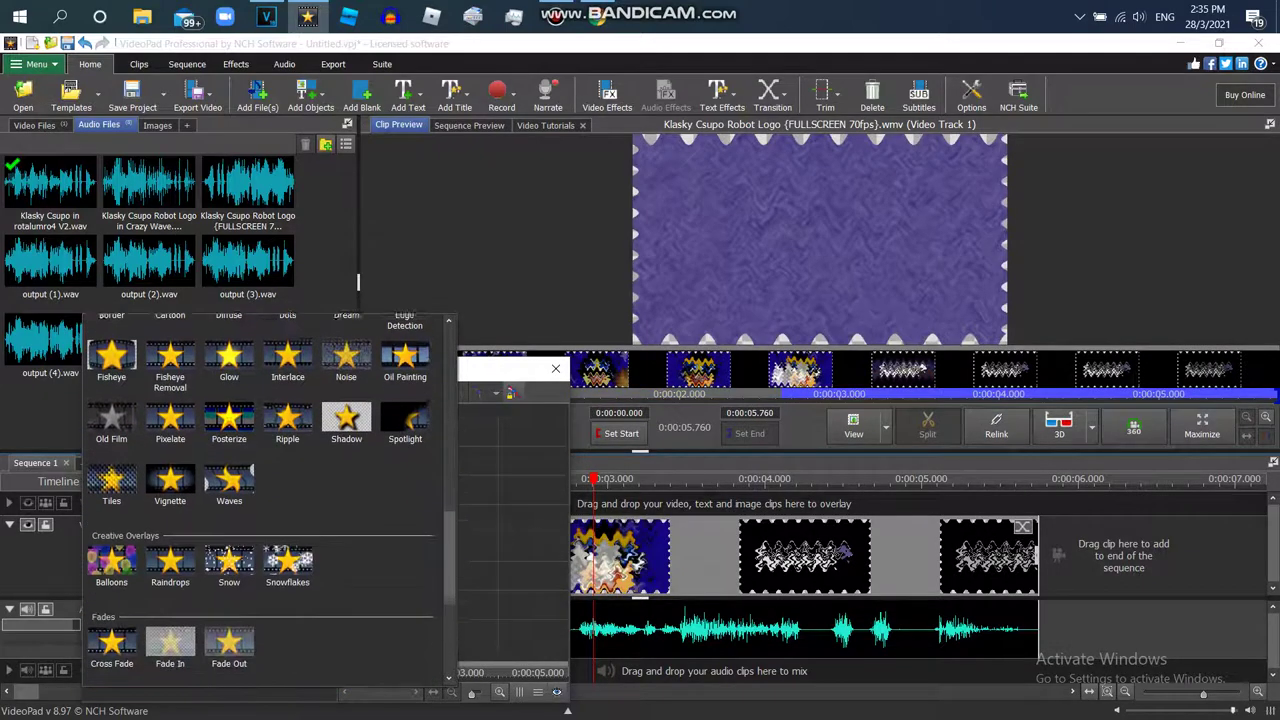
click(229, 482)
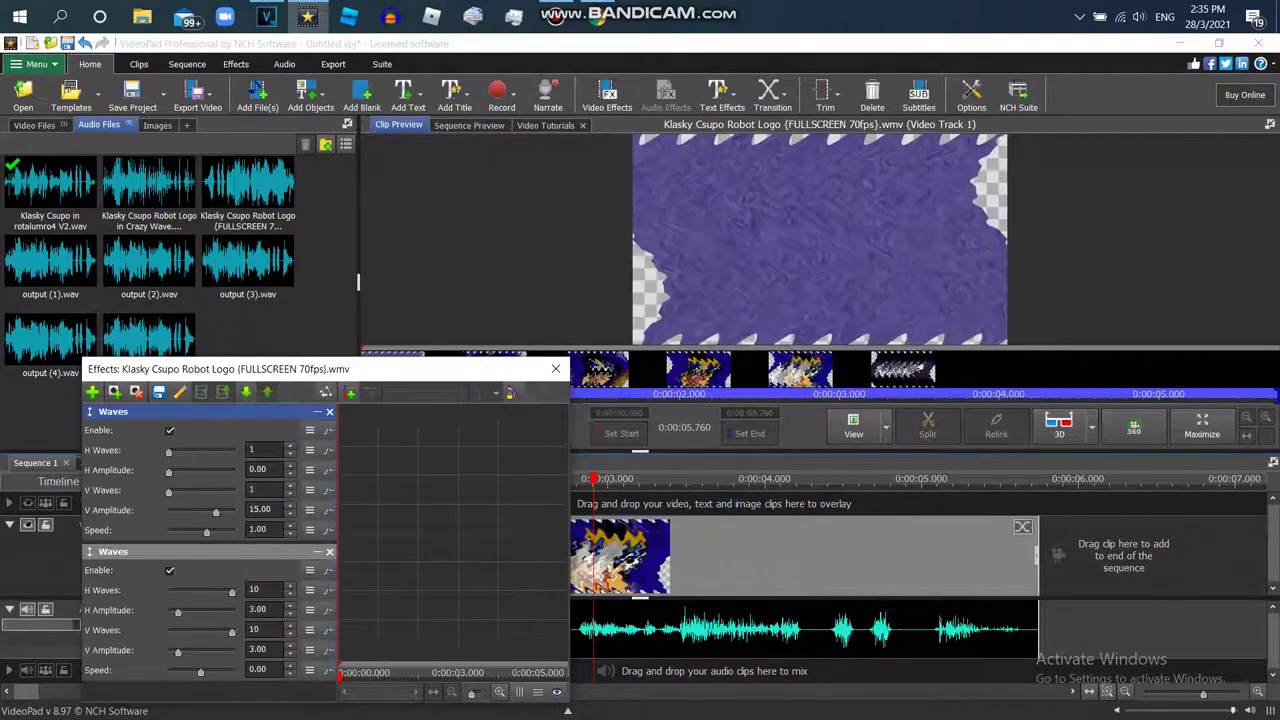
drag(169, 492, 197, 492)
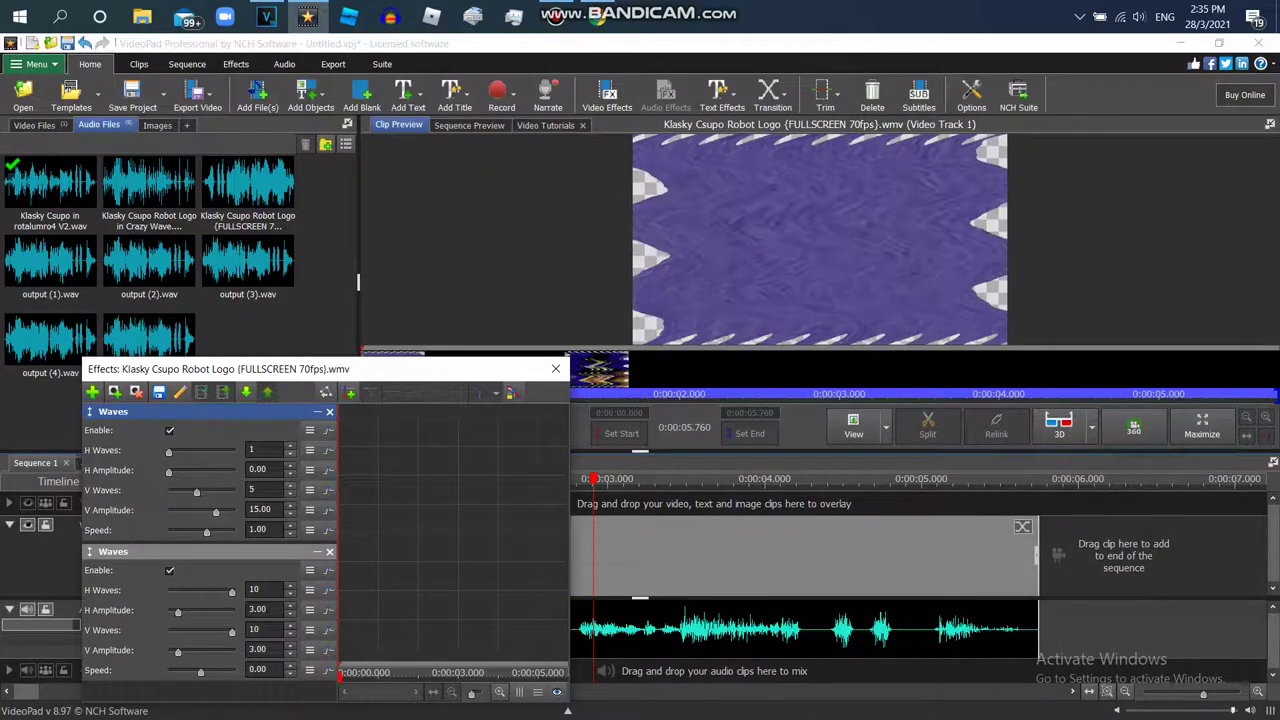
click(253, 509)
key(BackSpace)
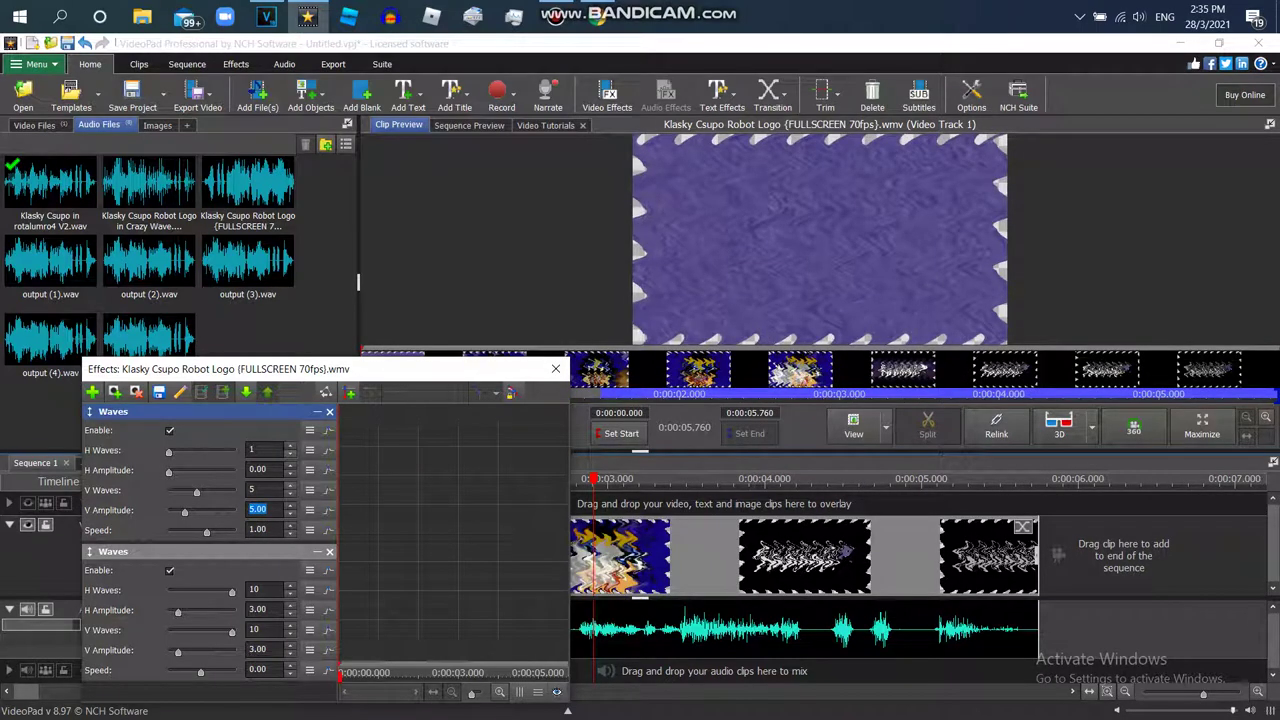
text(7.5)
key(Tab)
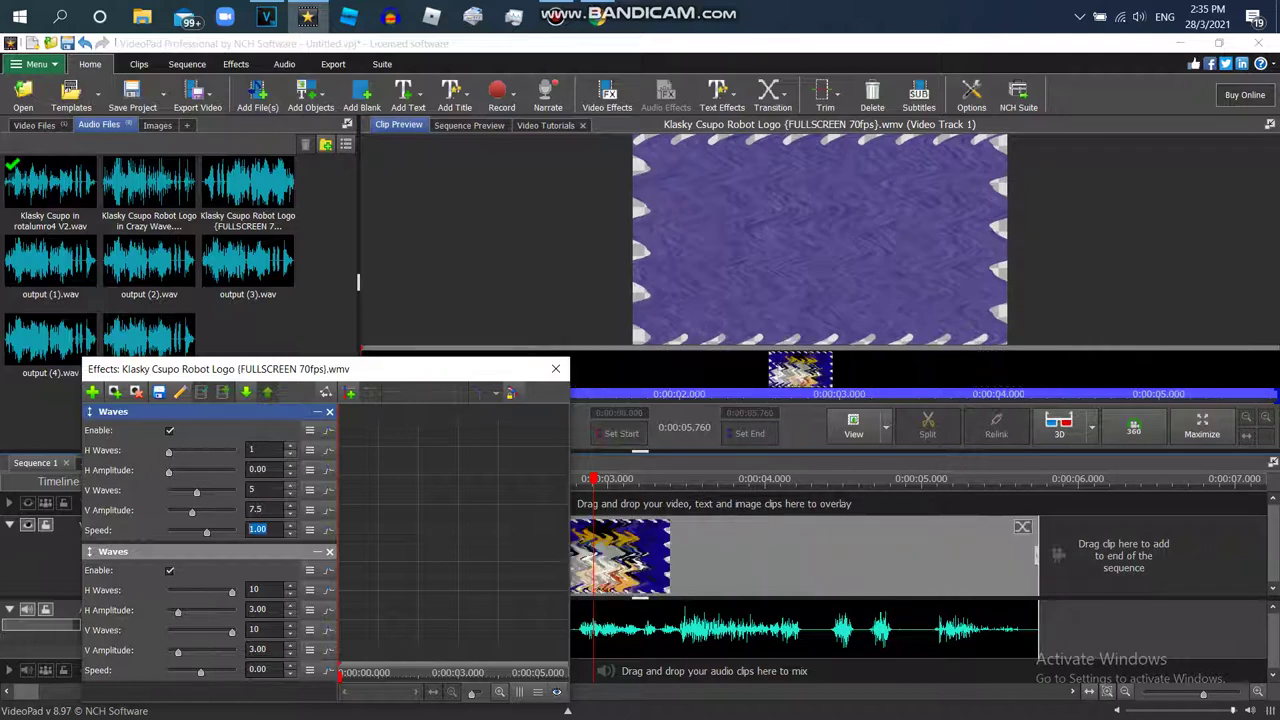
text(0)
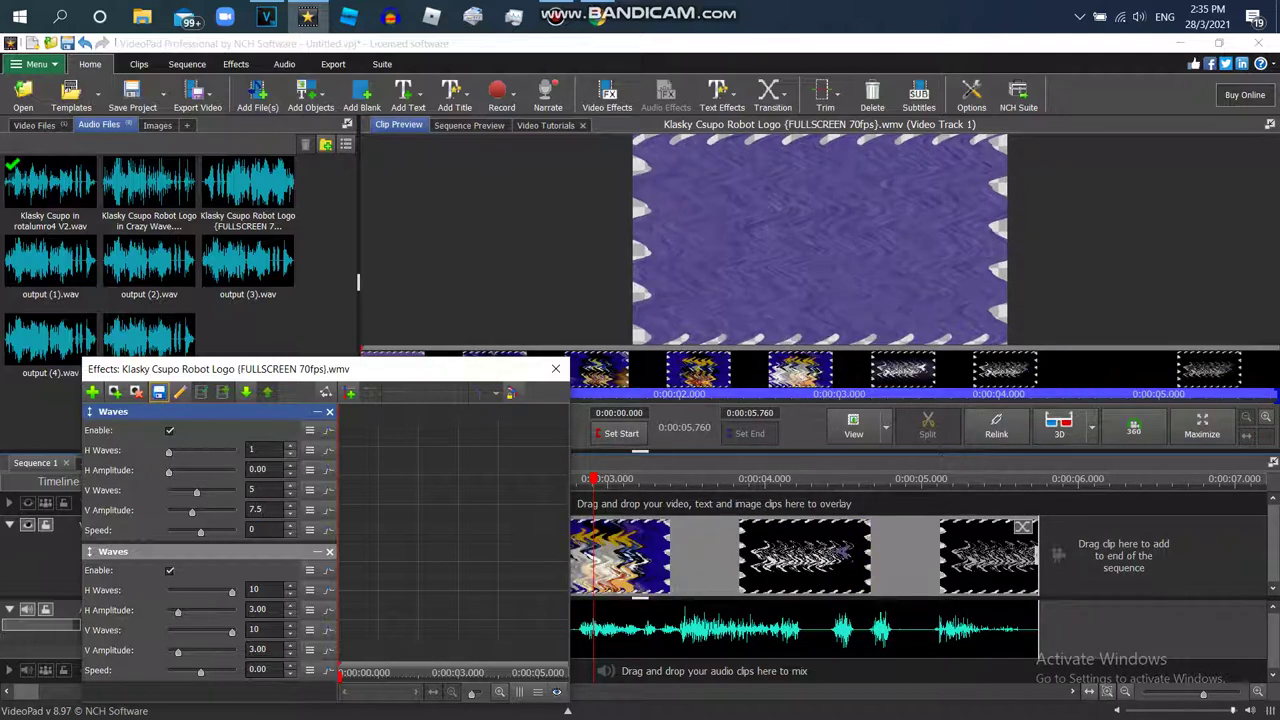
Step: Save the two Waves effects as a template named rotalumro4 V2 and close the effects window
click(159, 392)
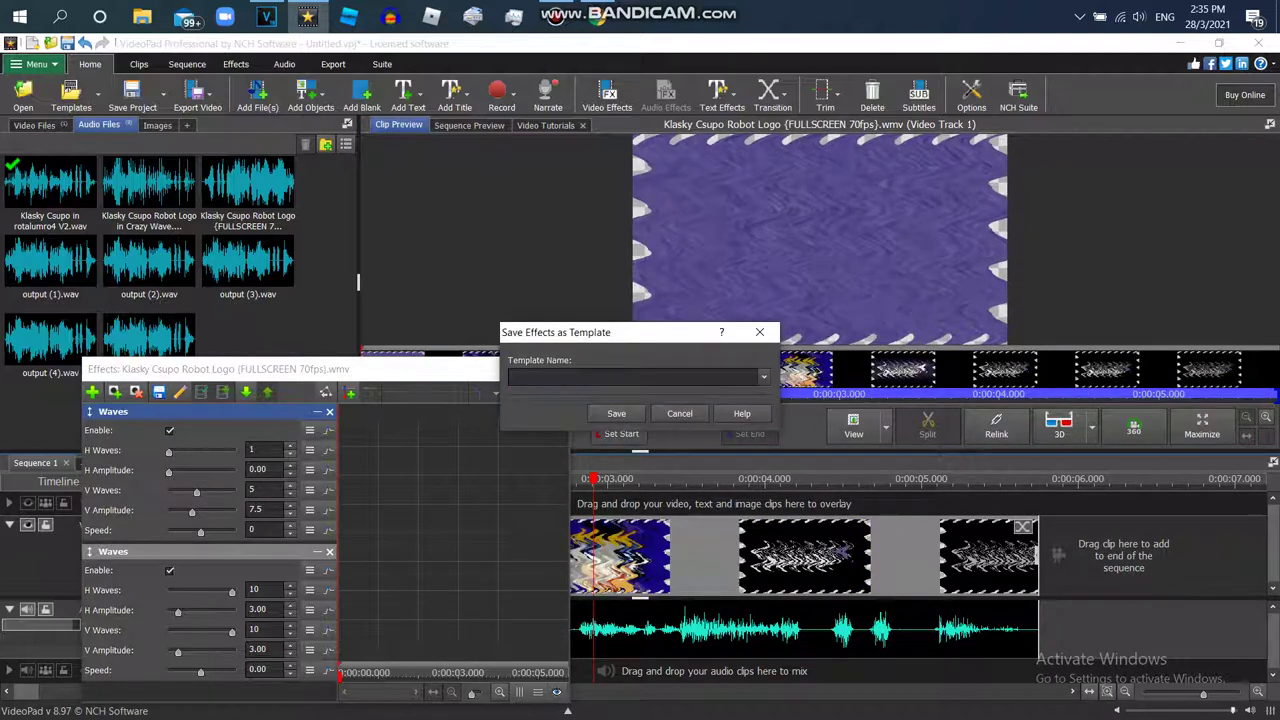
text(rotalumro)
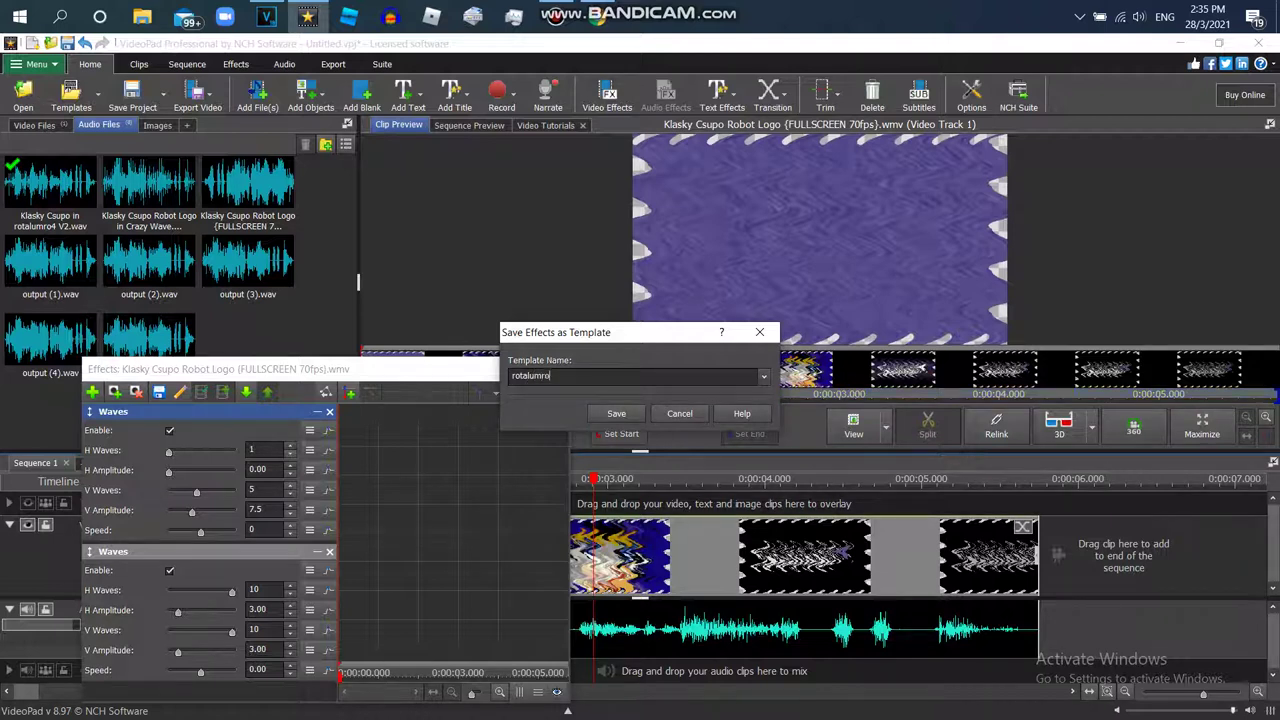
text(4 V2)
click(616, 413)
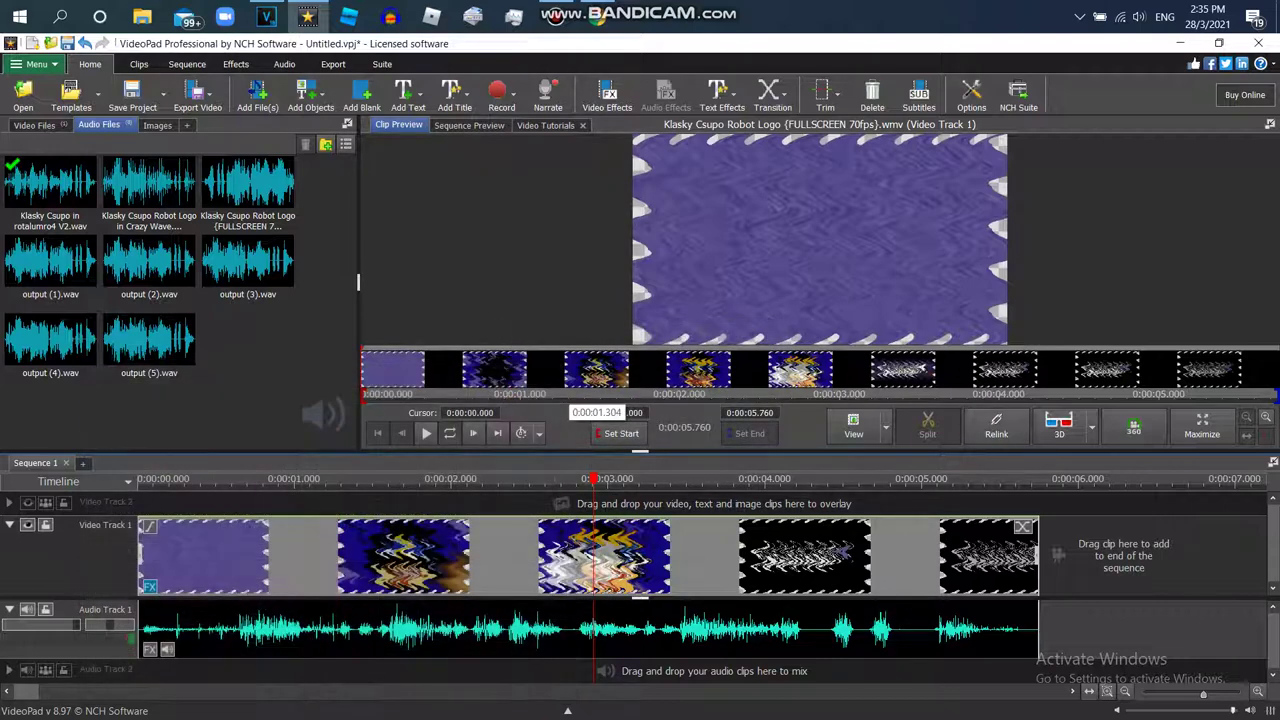
Step: Preview the distorted clip, and play the whole sequence from the beginning to check picture and sound together
click(425, 433)
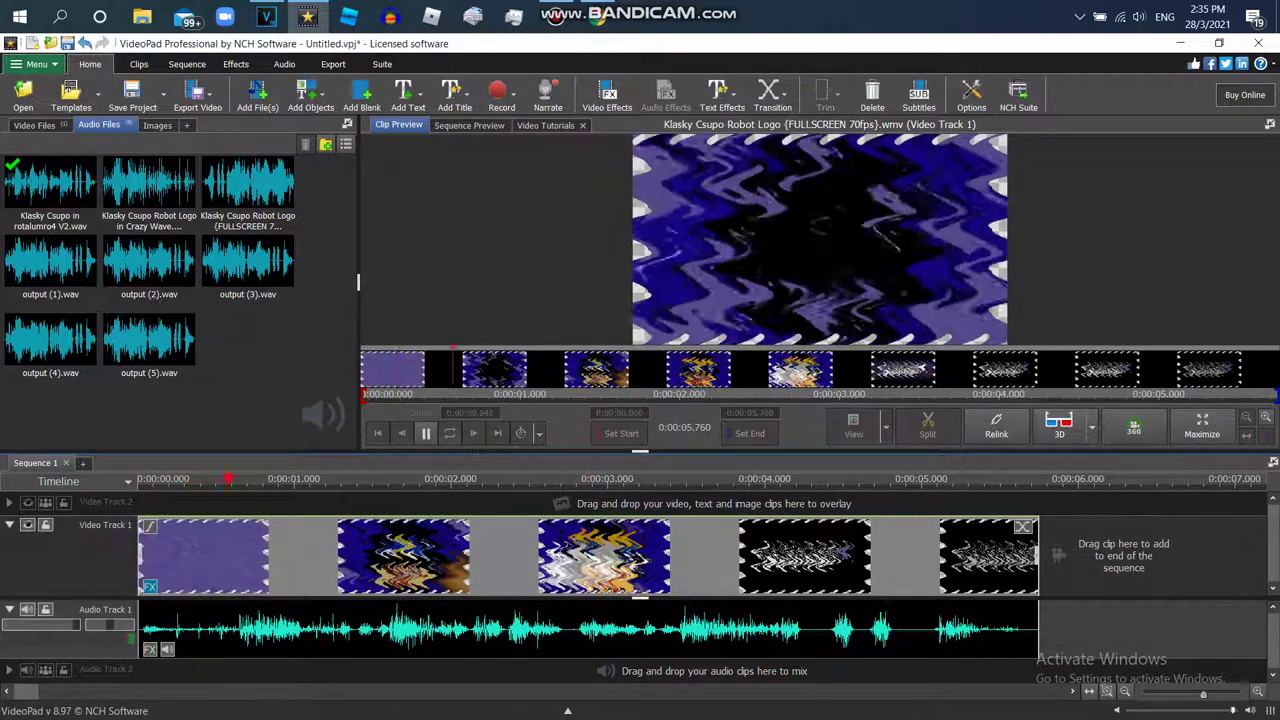
click(483, 479)
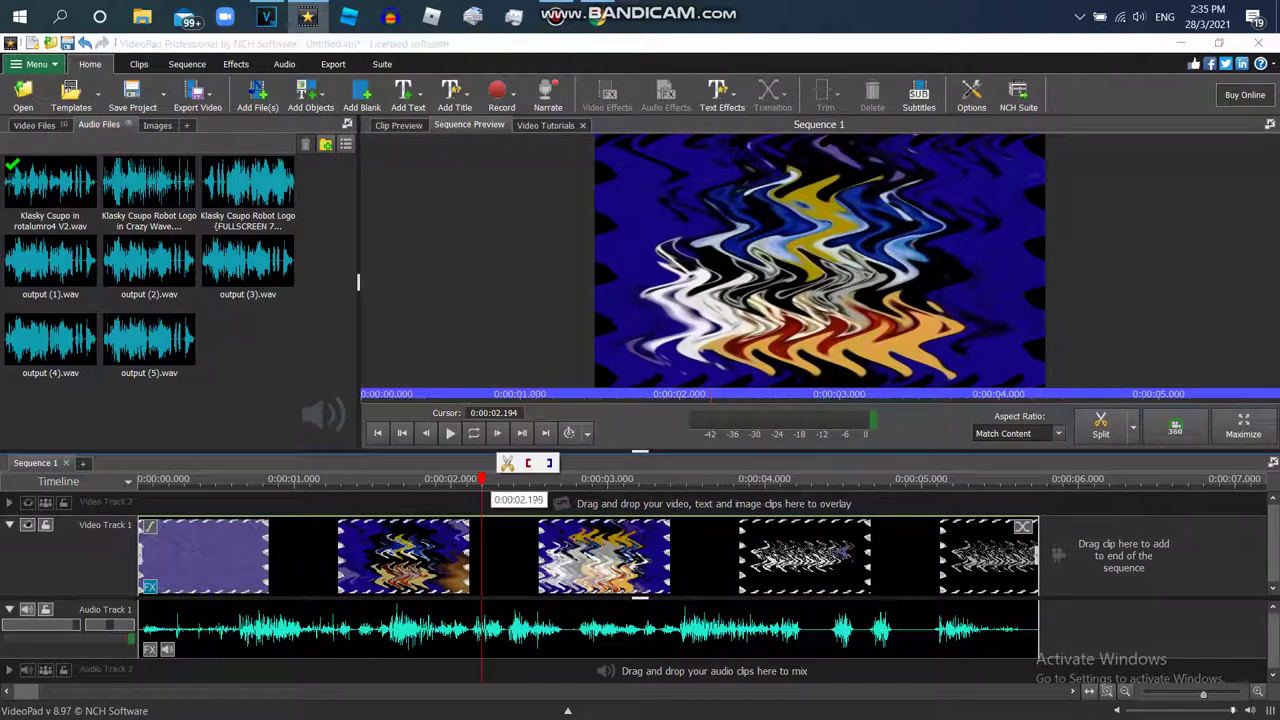
drag(480, 479, 138, 479)
key(space)
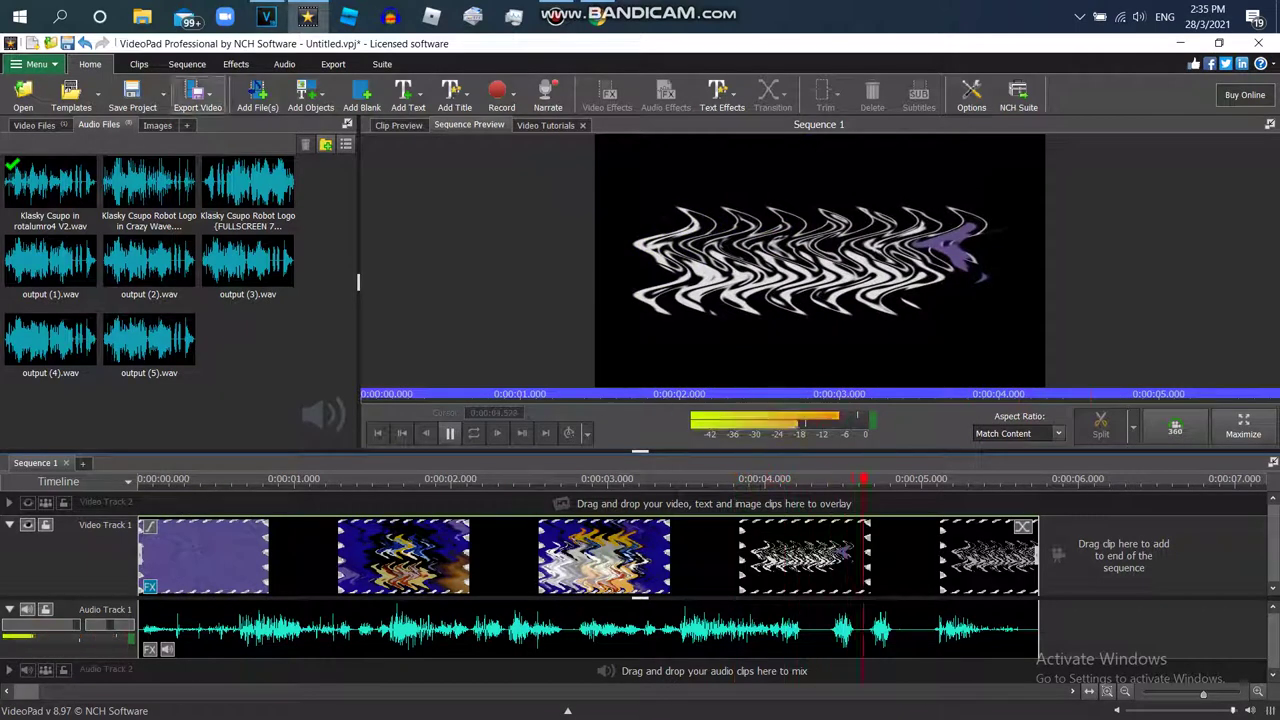
Step: Export the sequence as a 1920 x 1080 .mp4 video file named Klasky Csupo in rotalumro4 V2
click(197, 95)
click(215, 122)
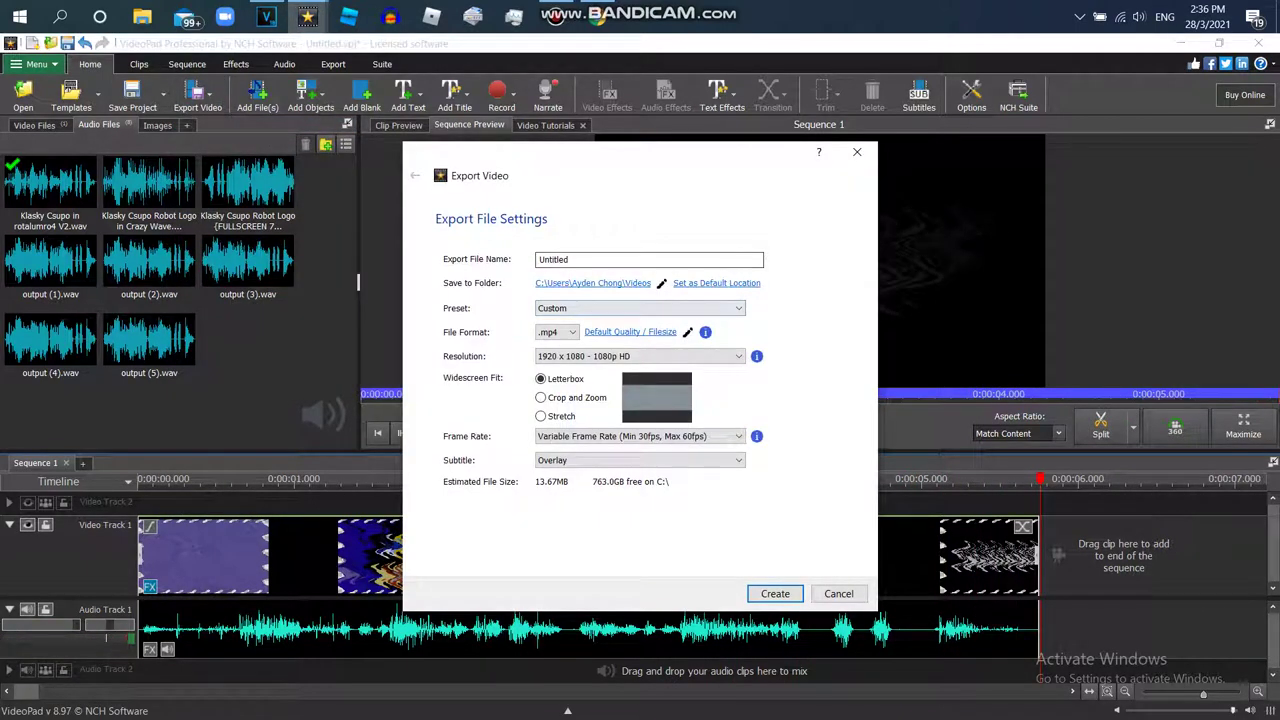
text(Klasky Csupo in rotalumro4 V2)
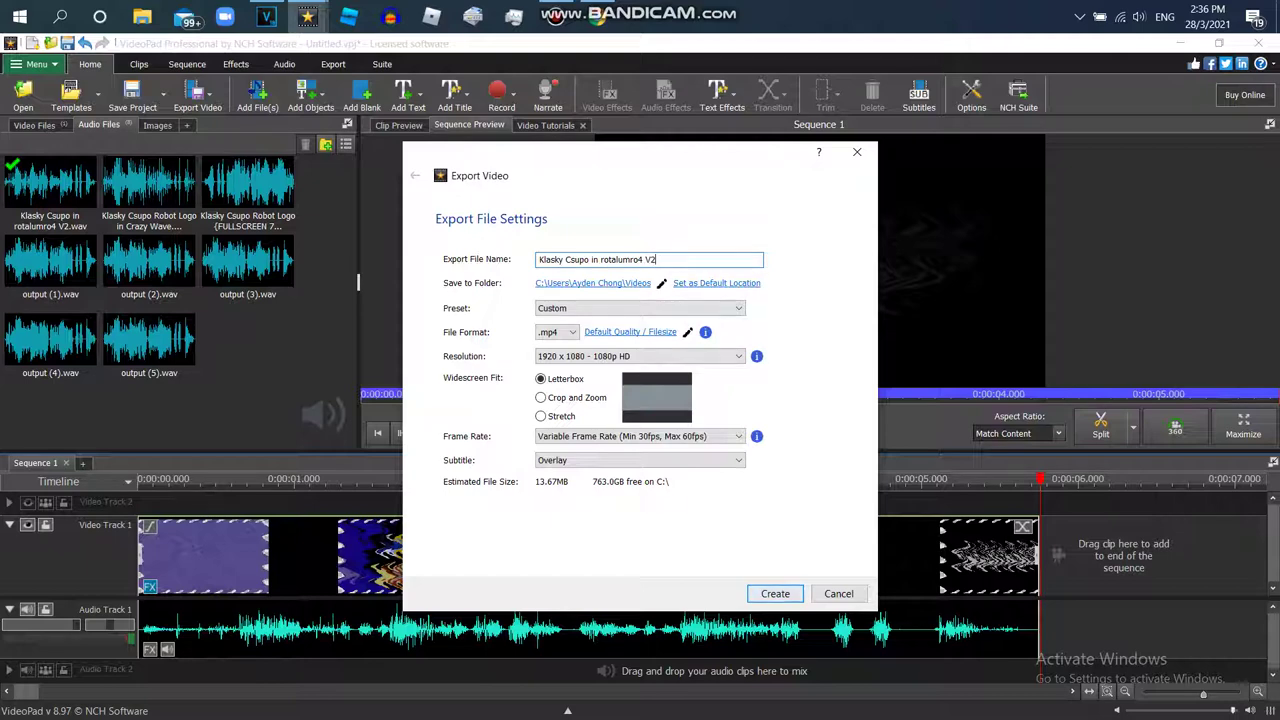
click(775, 593)
key(alt+Tab)
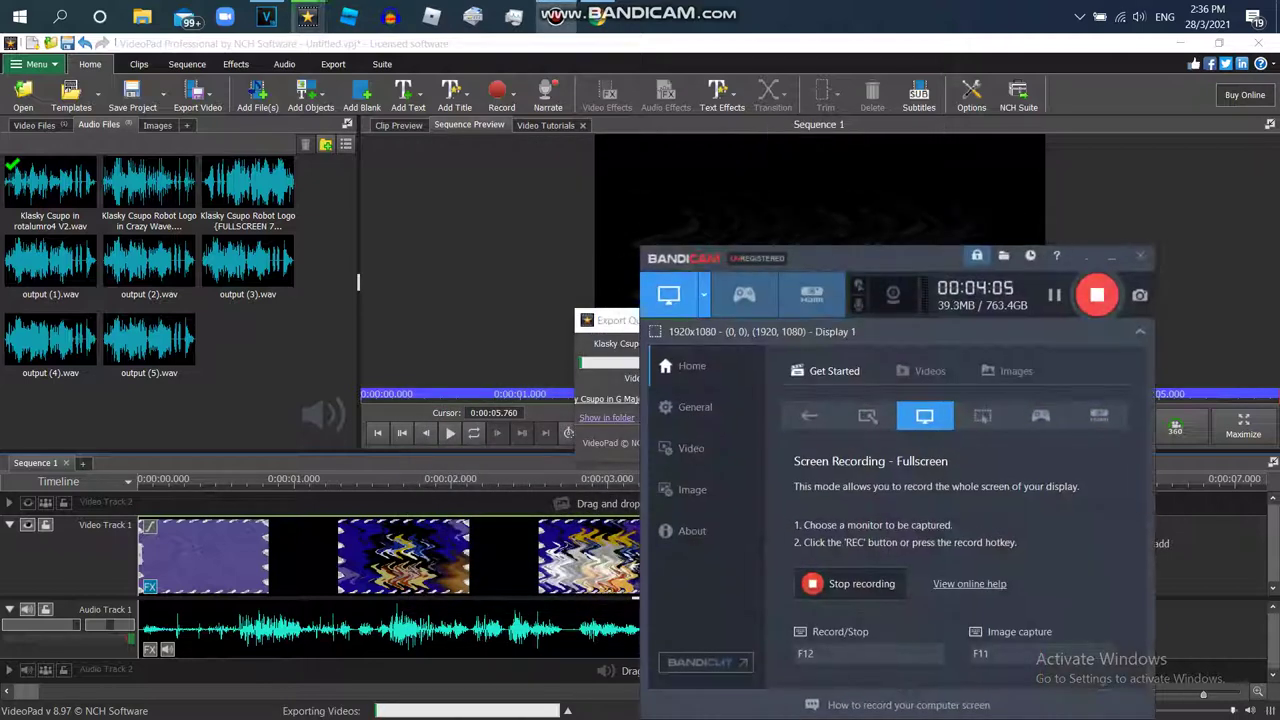